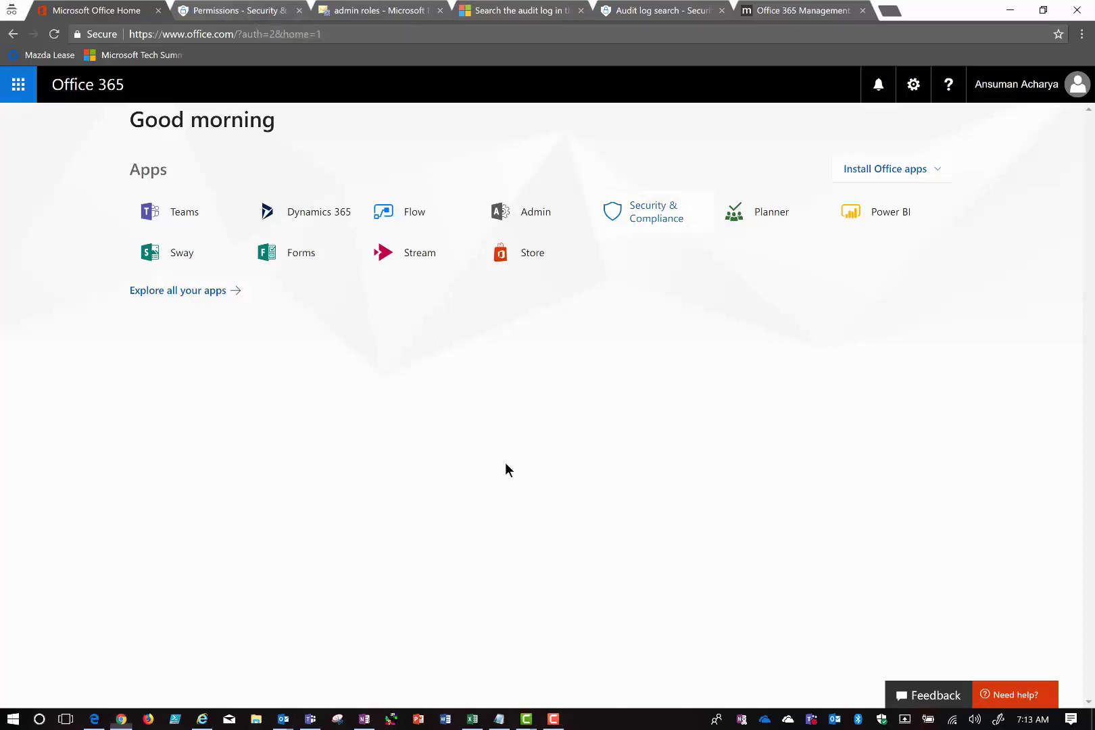
# - Check the signed-in account details, then return to the 'Permissions - Security & Compliance' tab
pyautogui.click(1020, 90)
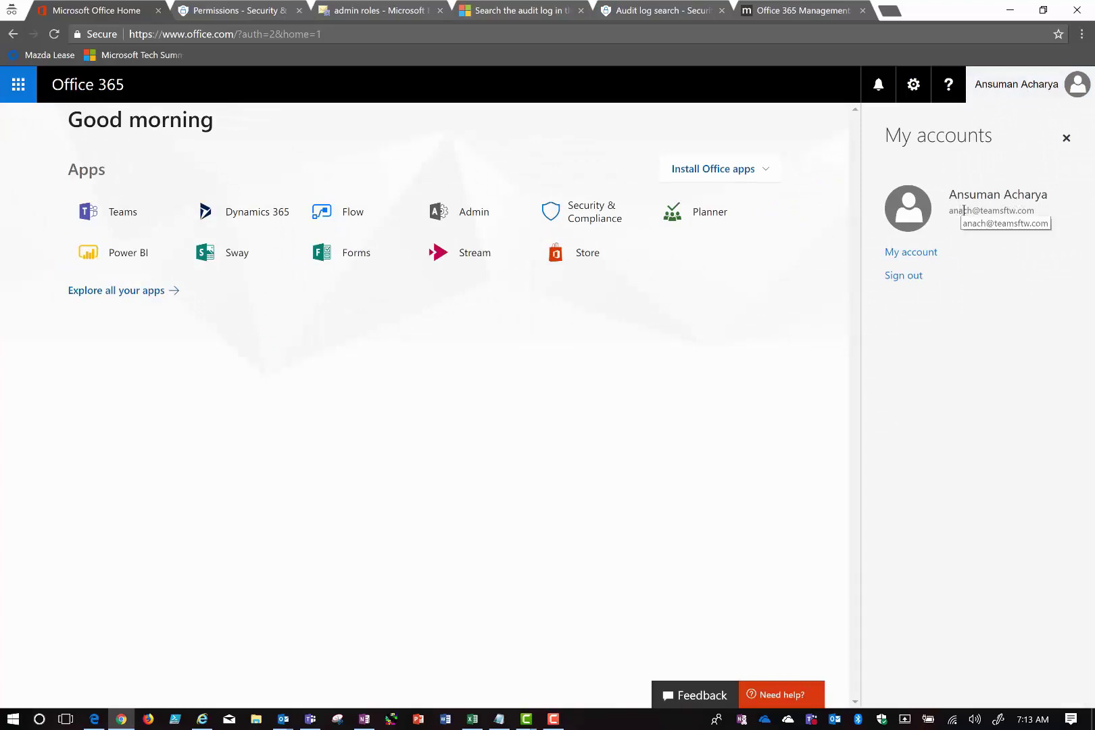
pyautogui.click(1019, 90)
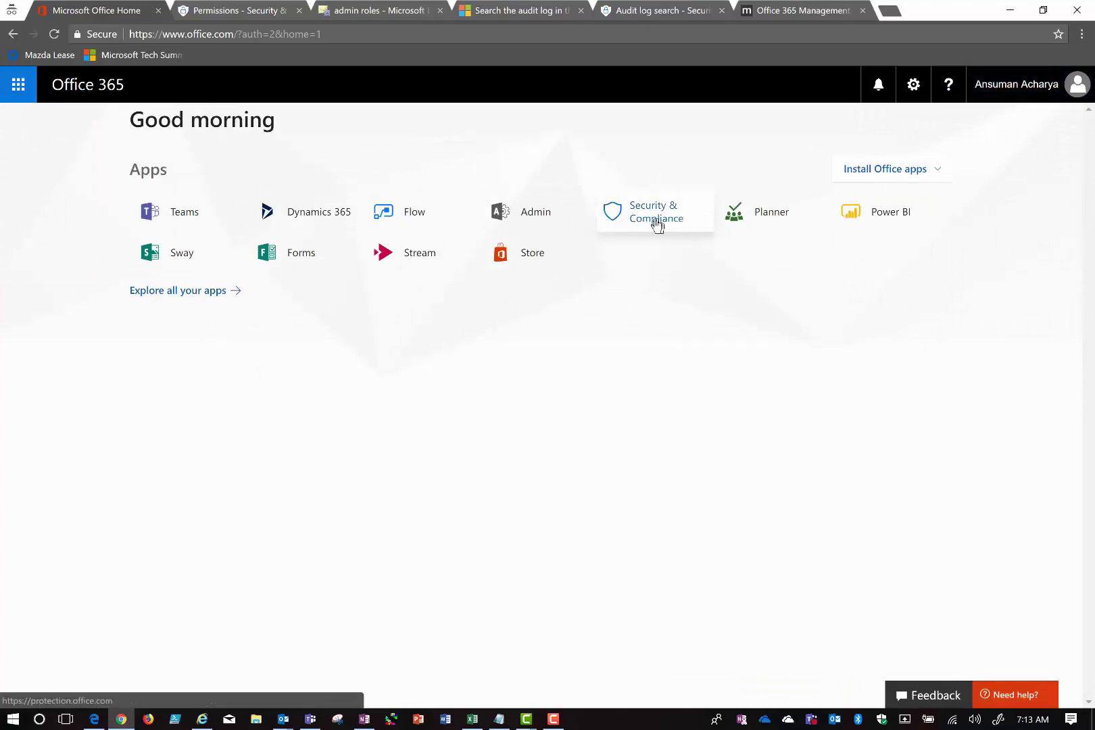
pyautogui.click(233, 17)
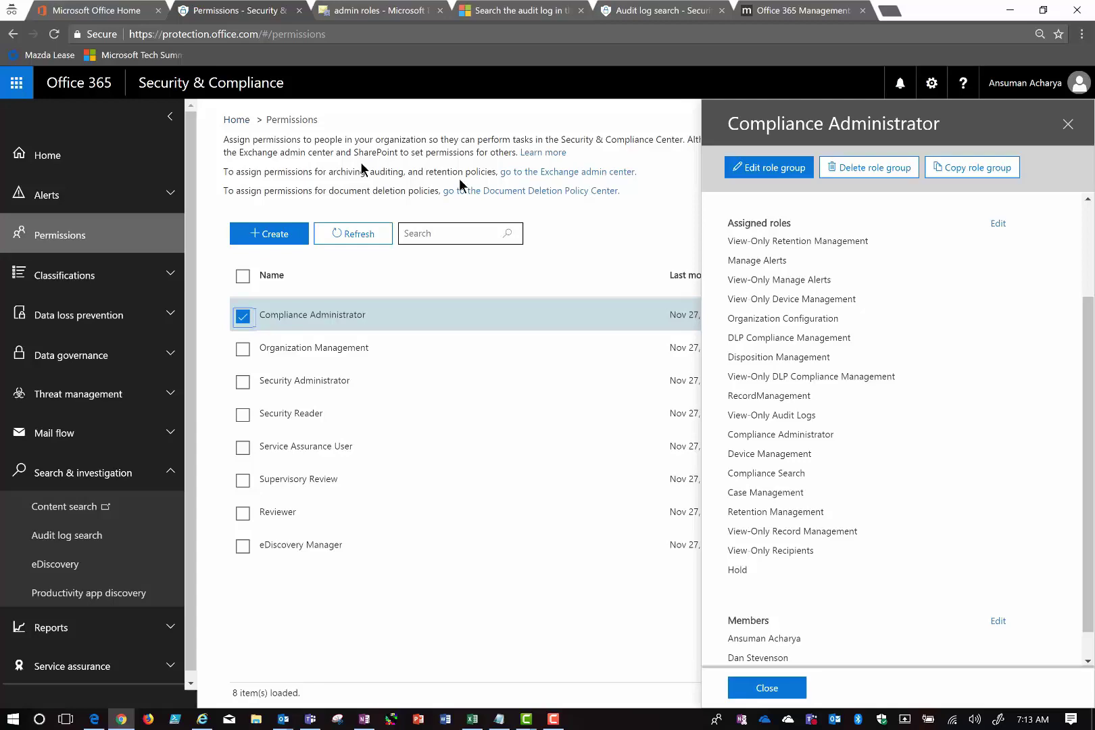
# - Review the Compliance Administrator roles, highlighting View-Only Audit Logs, then close its details
pyautogui.scroll(-1, 816, 237)
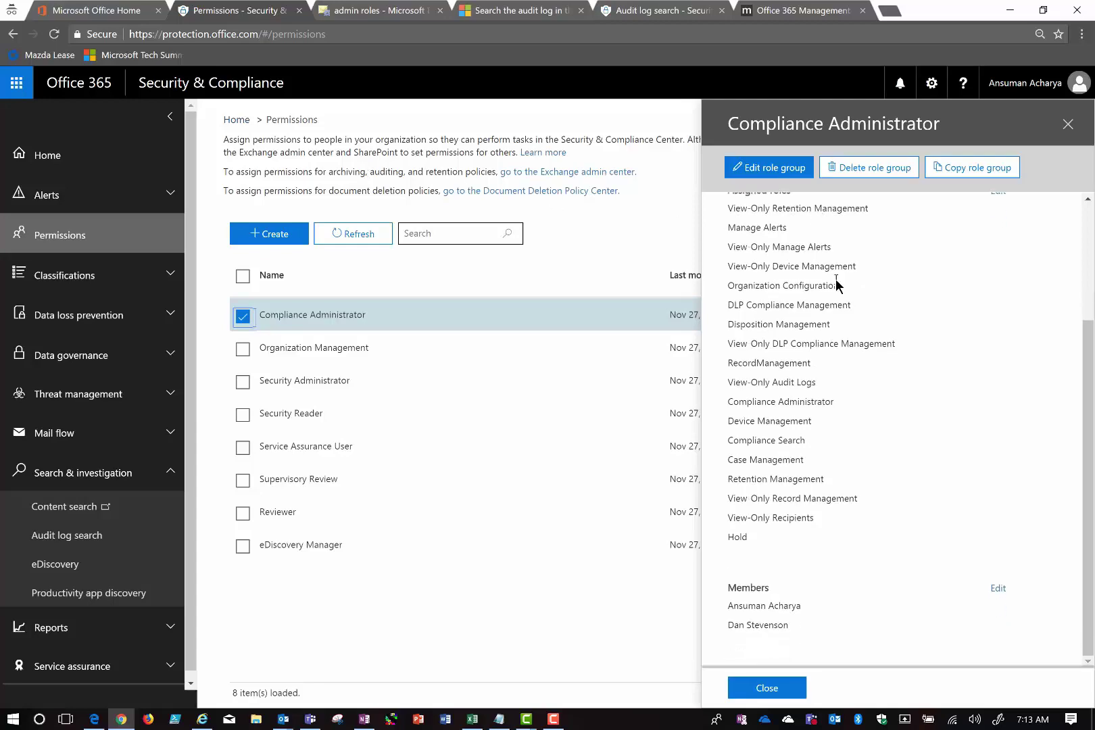
pyautogui.scroll(3, 835, 282)
pyautogui.scroll(-3, 836, 283)
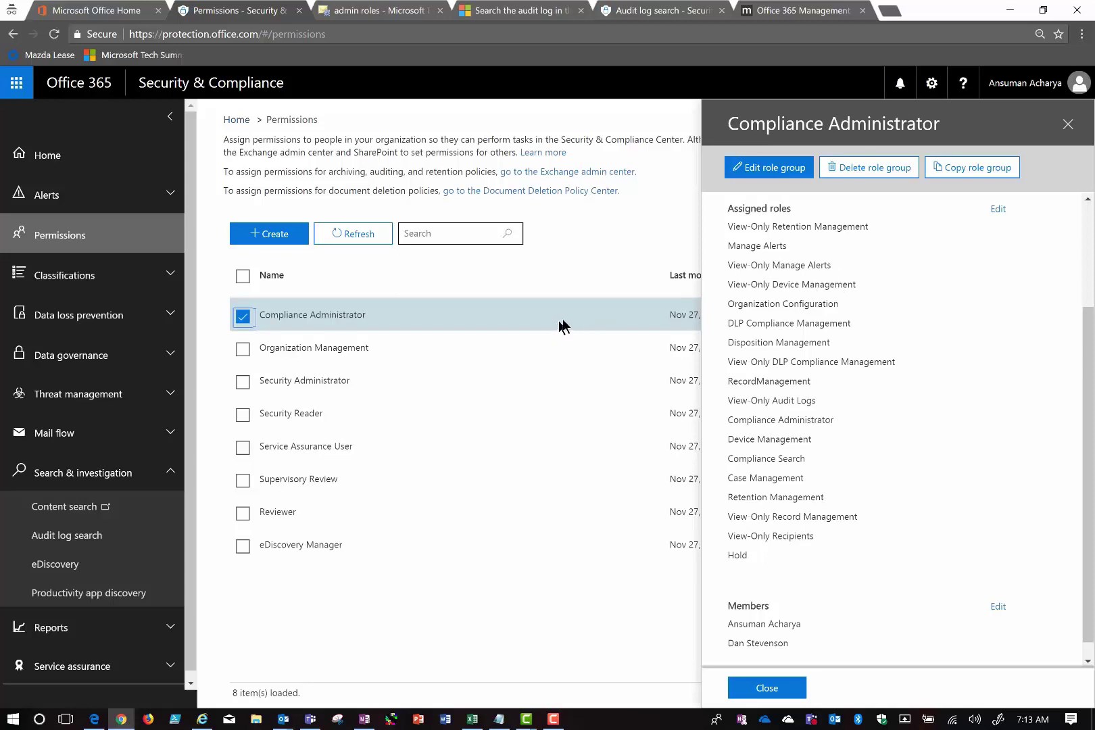
pyautogui.moveTo(727, 400); pyautogui.dragTo(823, 403)
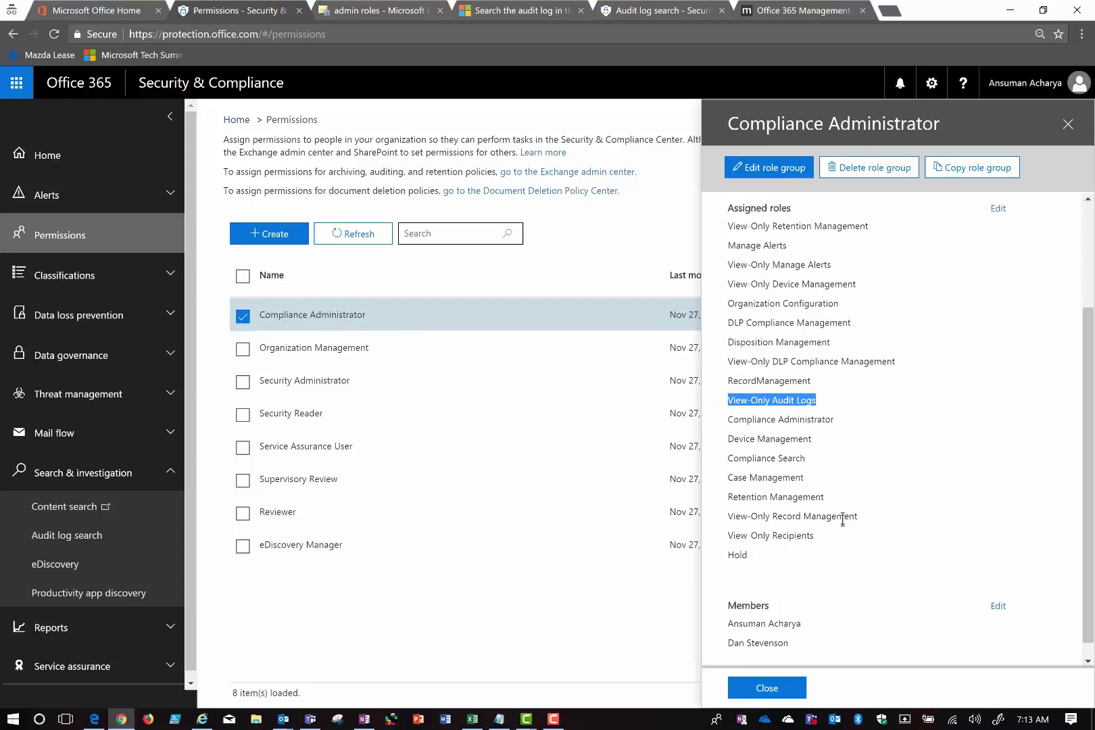
pyautogui.scroll(-1, 842, 519)
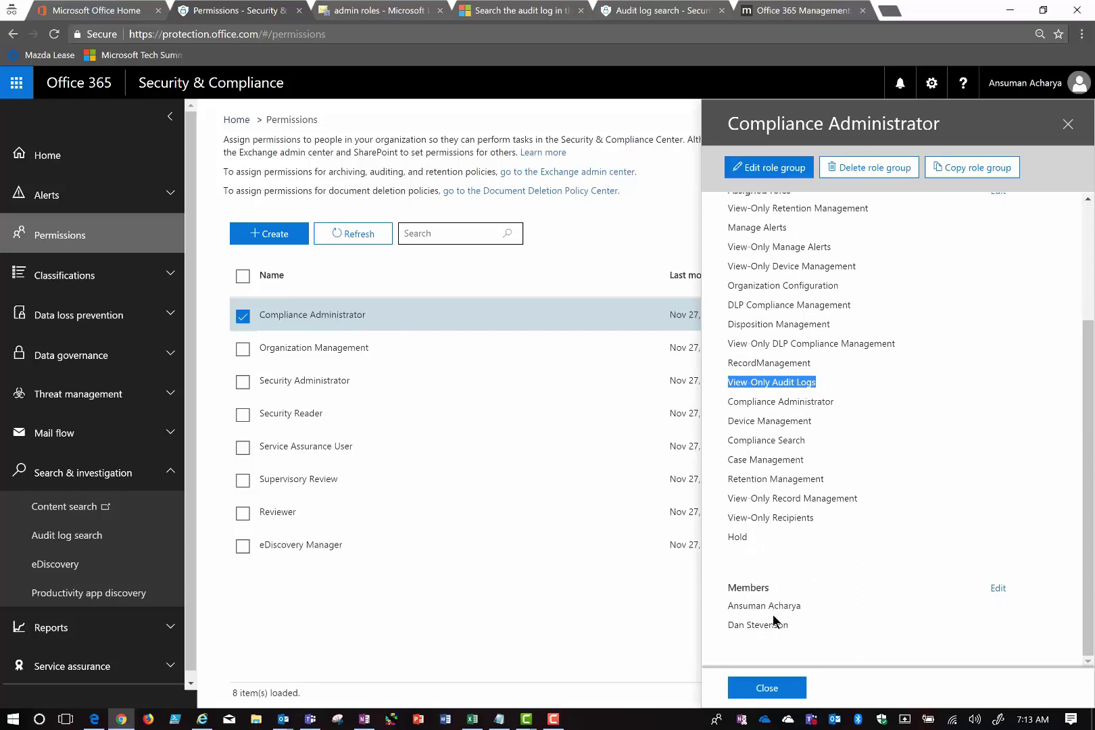
pyautogui.click(766, 688)
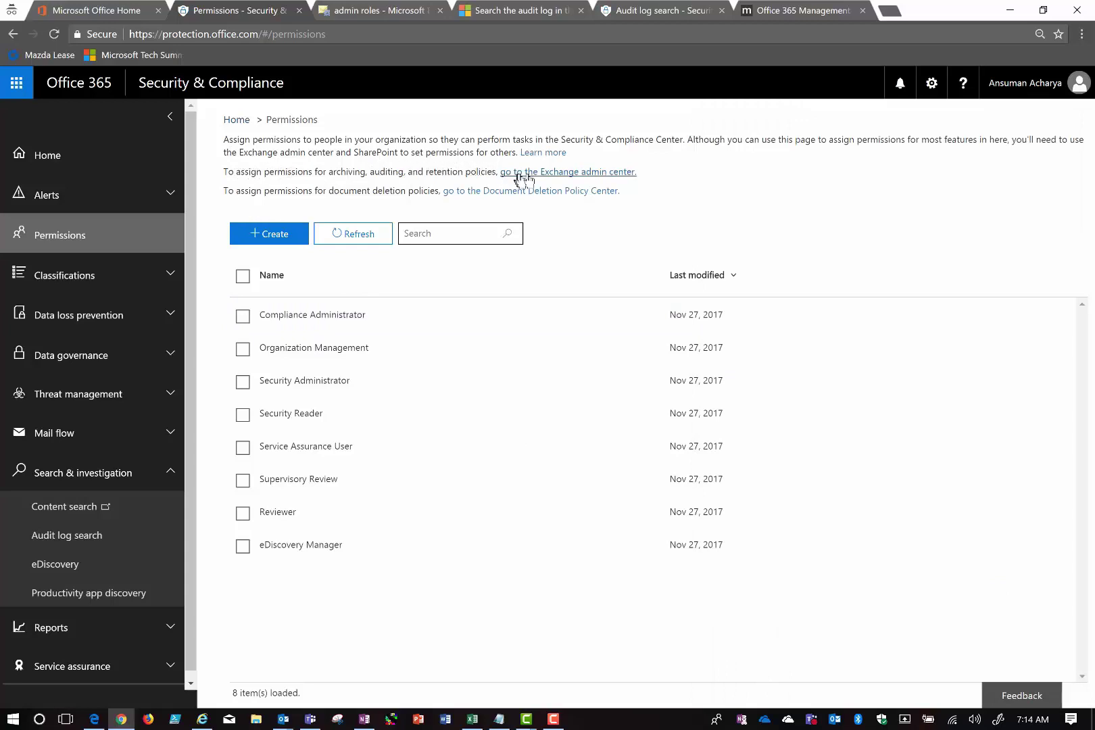
# - Check role groups in the Exchange admin center, then reopen the Compliance Administrator details
pyautogui.click(578, 173)
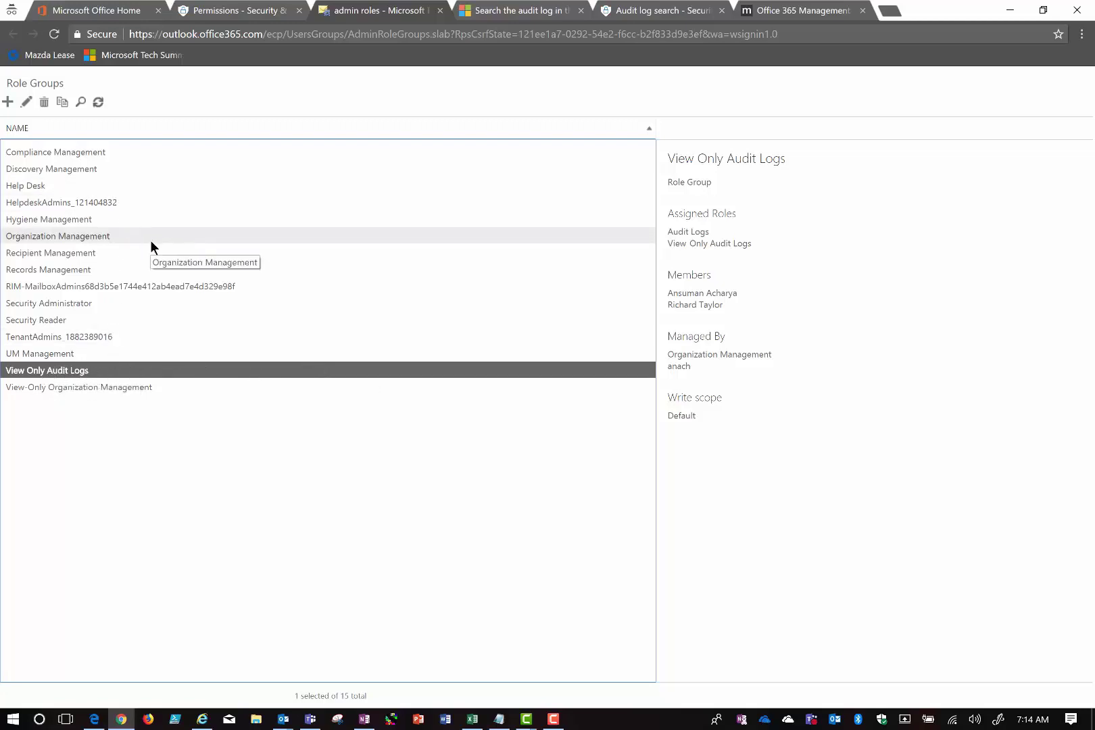
pyautogui.click(234, 19)
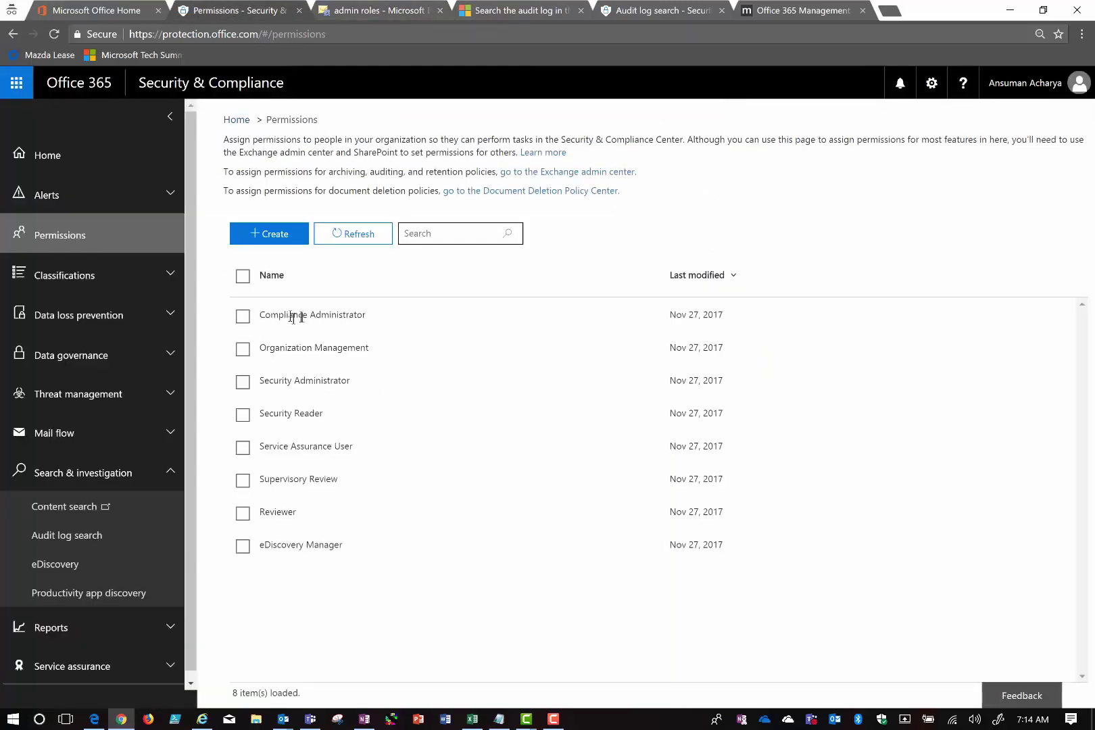
pyautogui.click(242, 316)
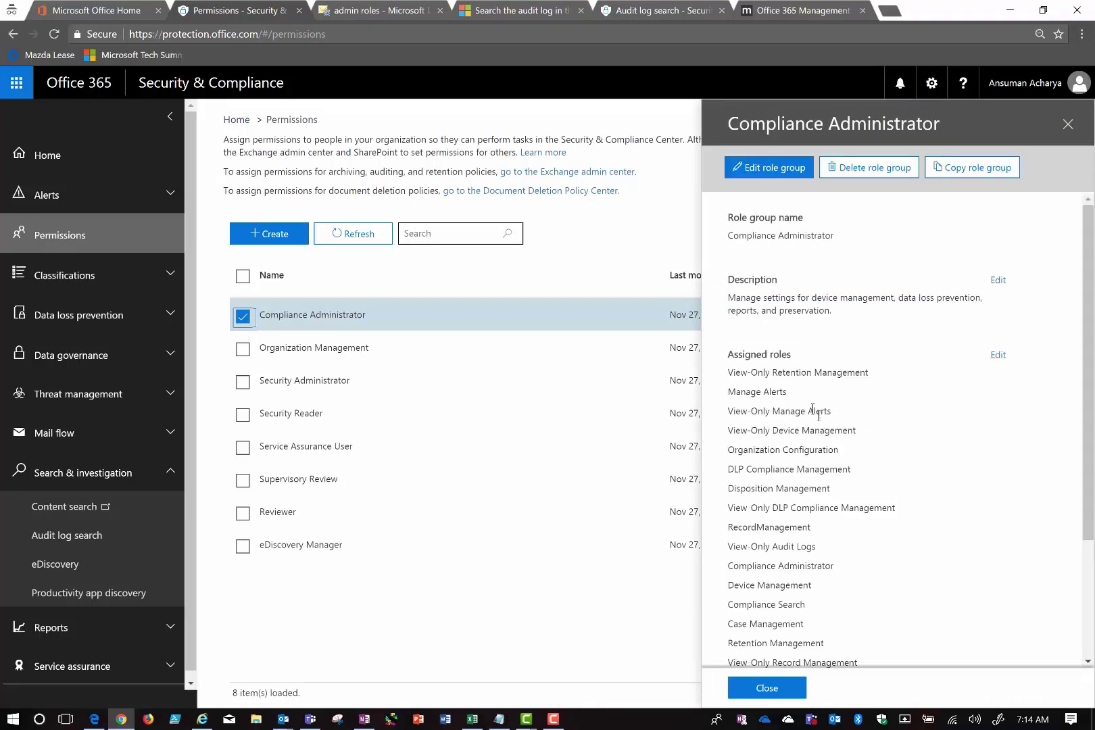
# - Read the article's 'Before you begin' section, then return to the Audit log search tab
pyautogui.click(503, 15)
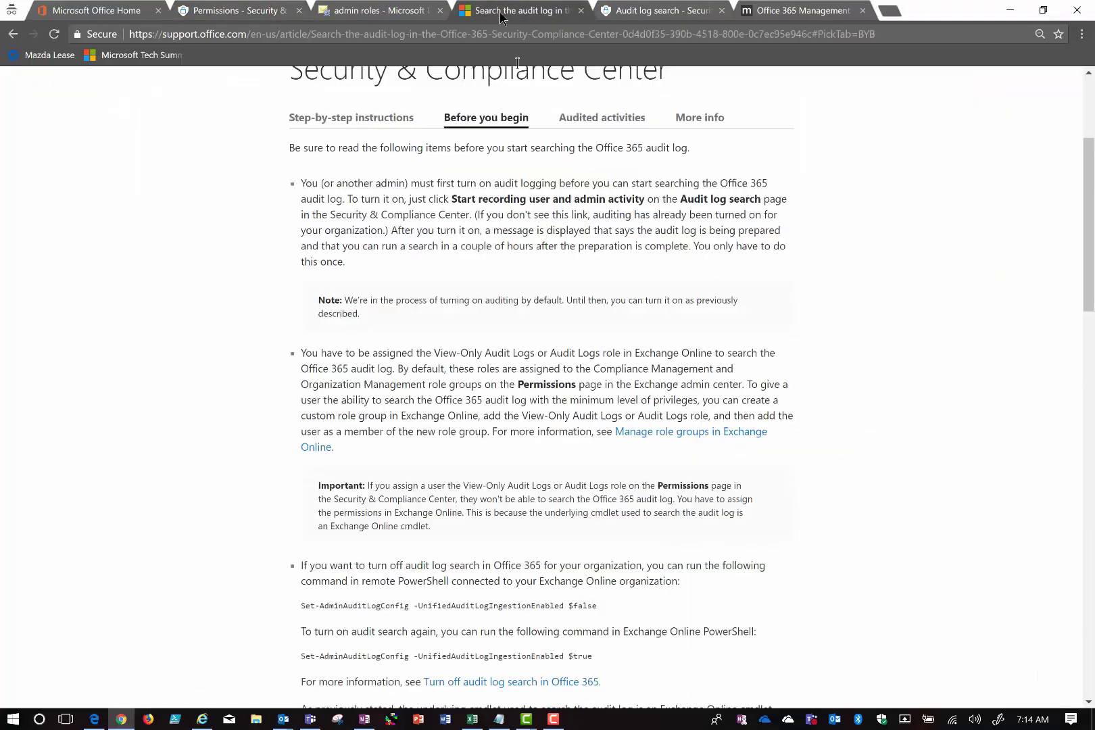
pyautogui.scroll(2, 564, 251)
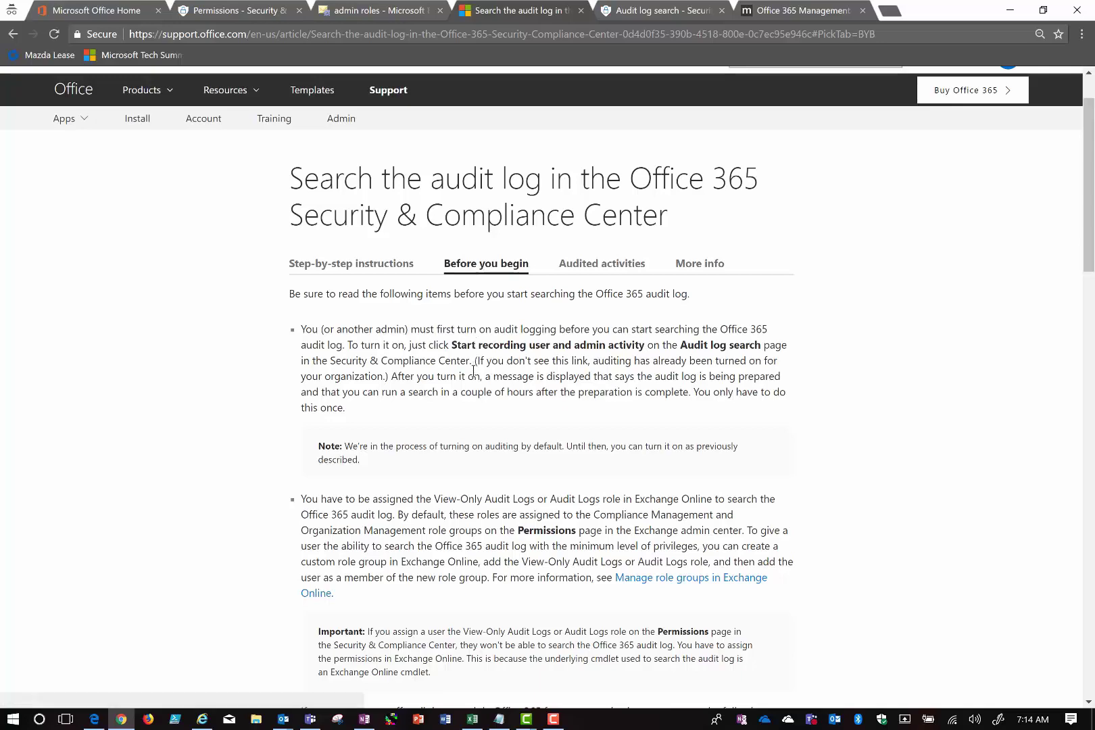
pyautogui.scroll(-1, 473, 372)
pyautogui.scroll(-2, 473, 372)
pyautogui.scroll(2, 473, 372)
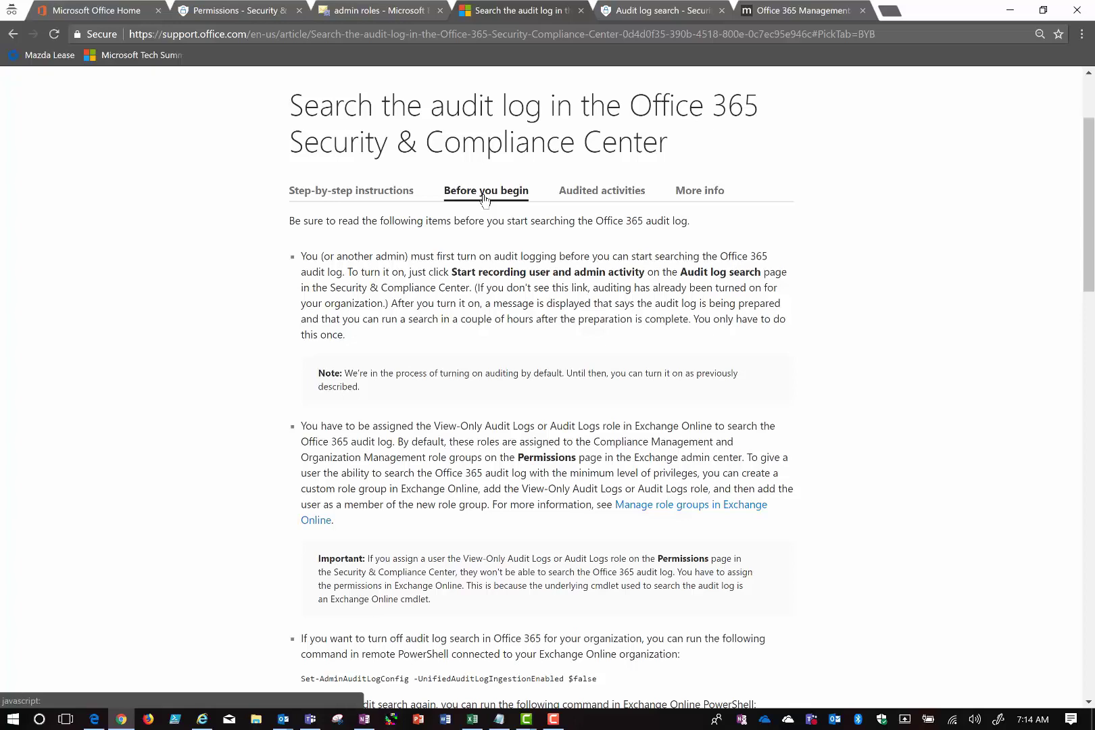
pyautogui.click(647, 15)
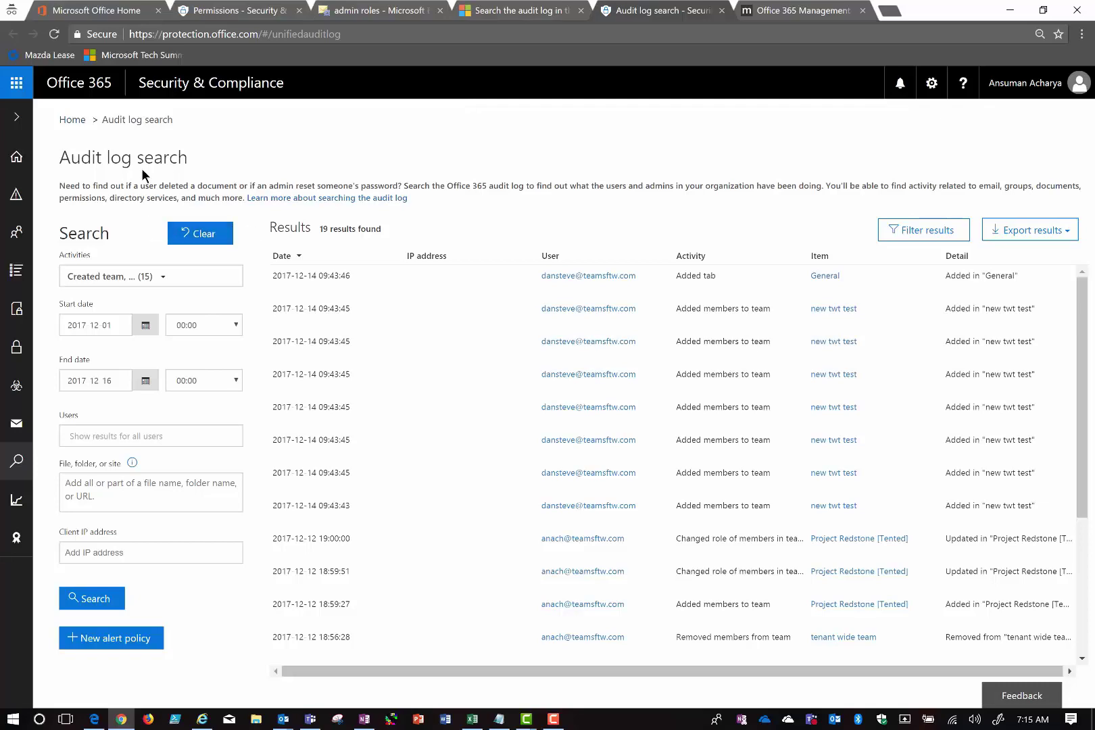
pyautogui.click(19, 115)
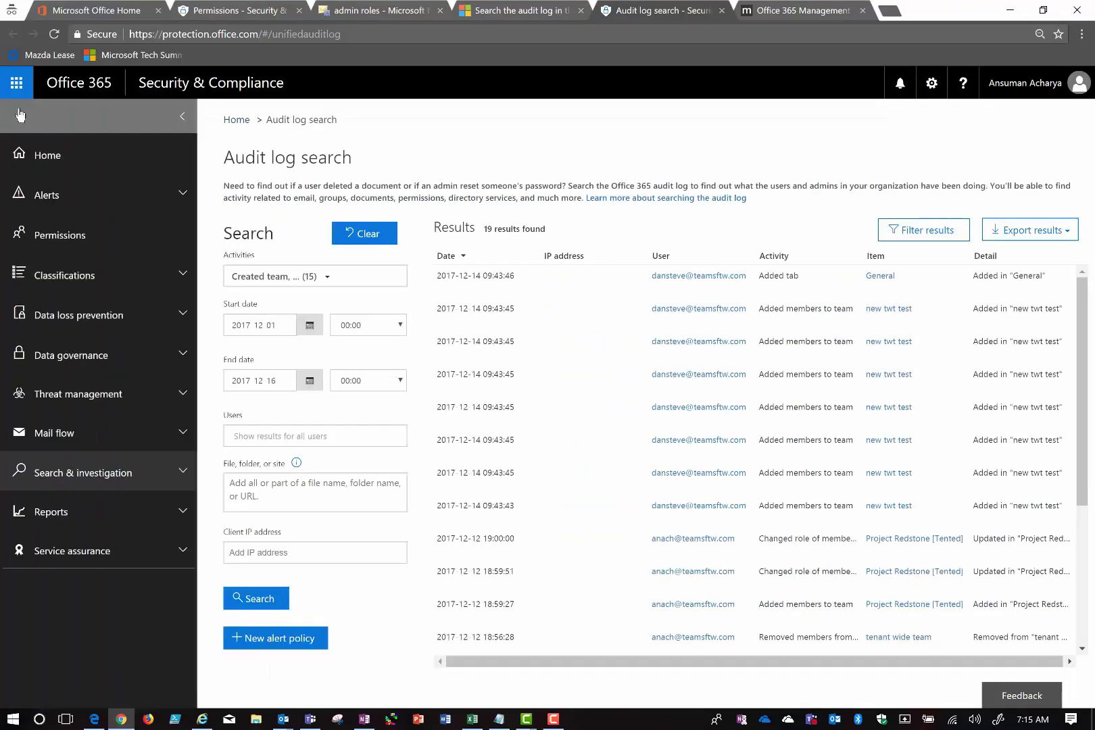
pyautogui.click(104, 475)
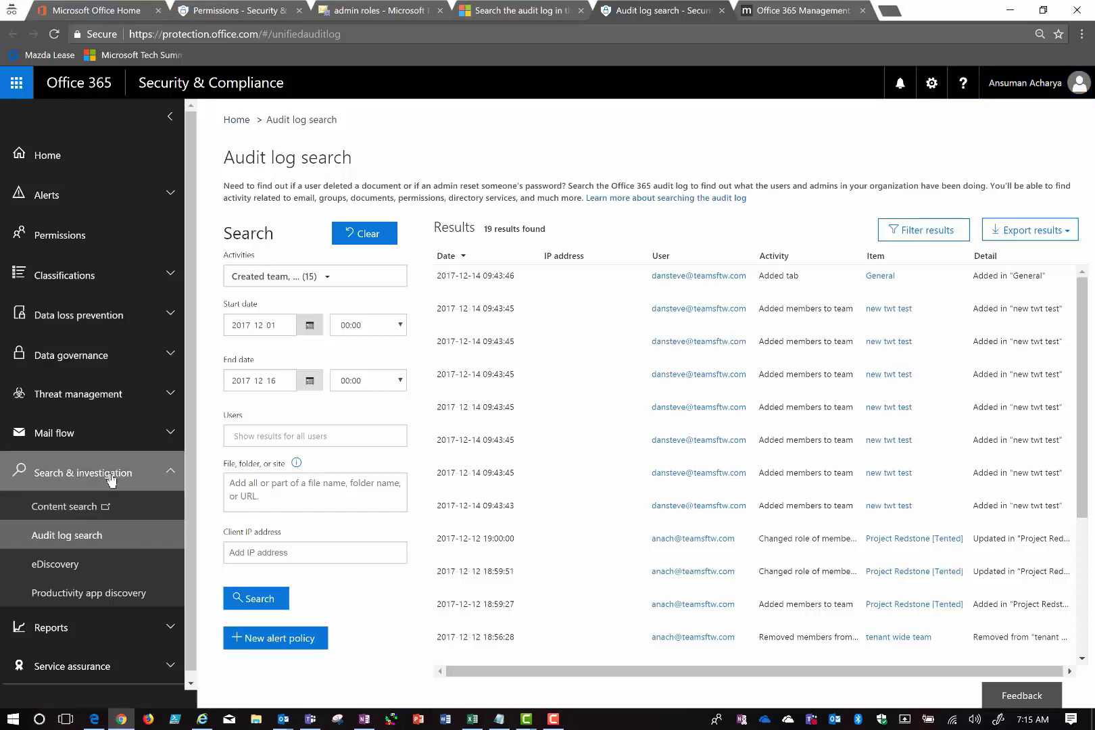
pyautogui.click(170, 116)
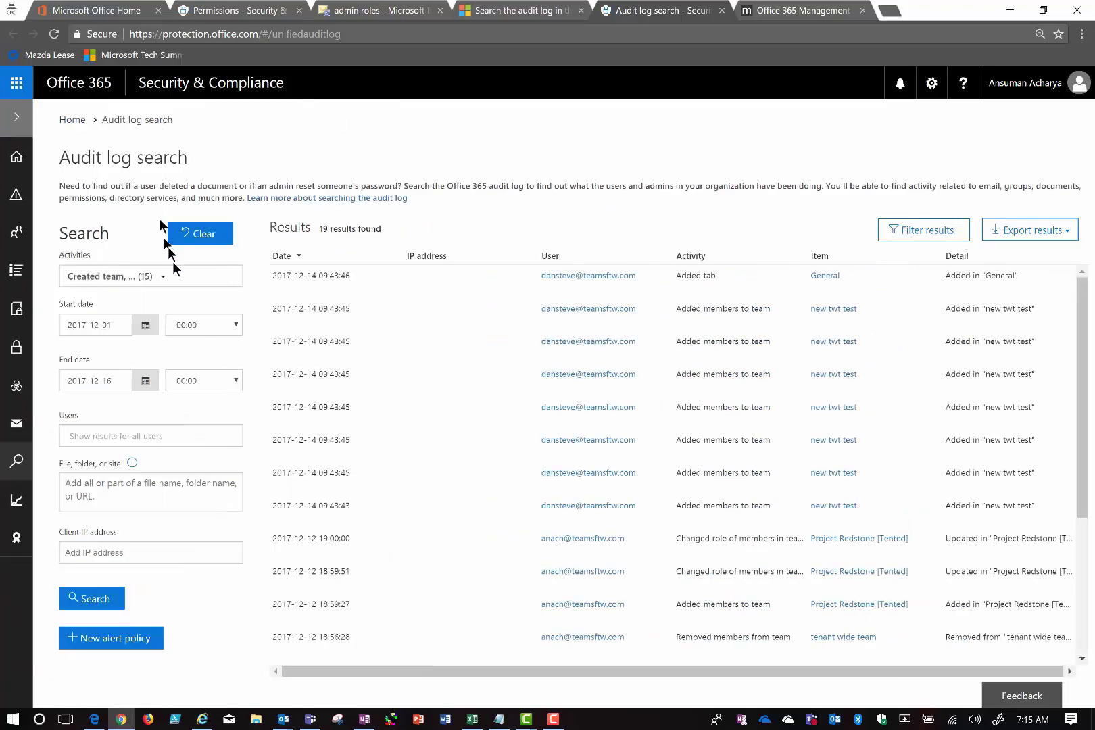
pyautogui.click(156, 277)
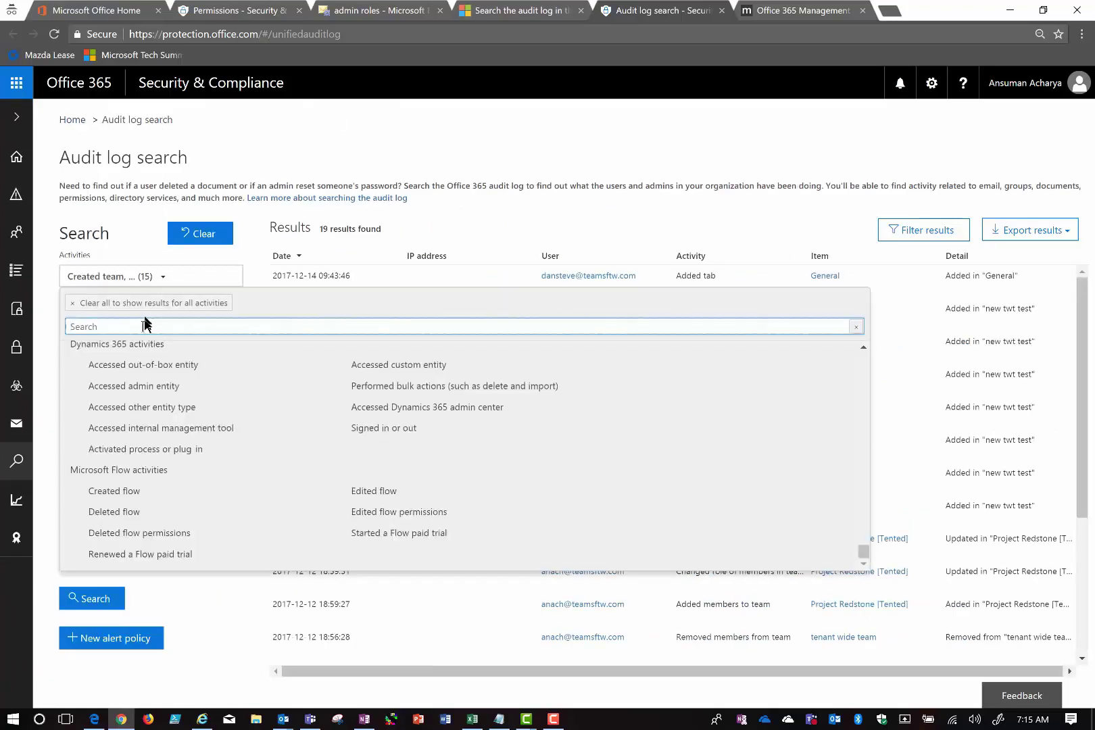
pyautogui.scroll(3, 201, 380)
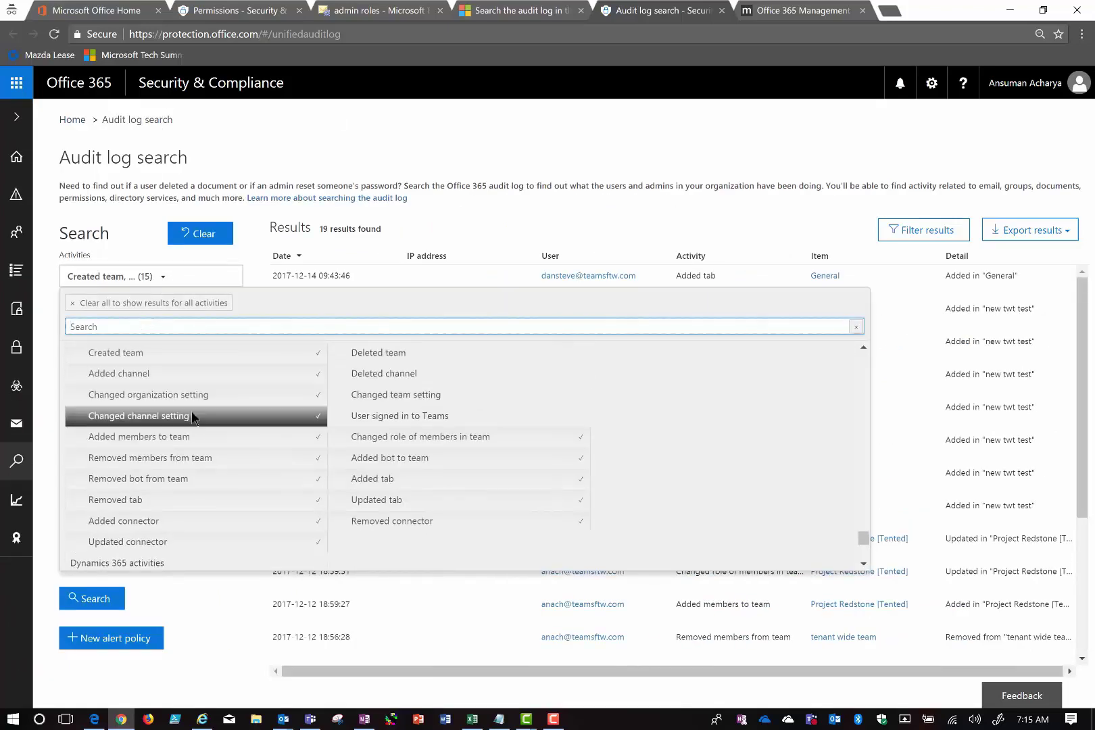
pyautogui.scroll(6, 195, 415)
pyautogui.scroll(4, 192, 413)
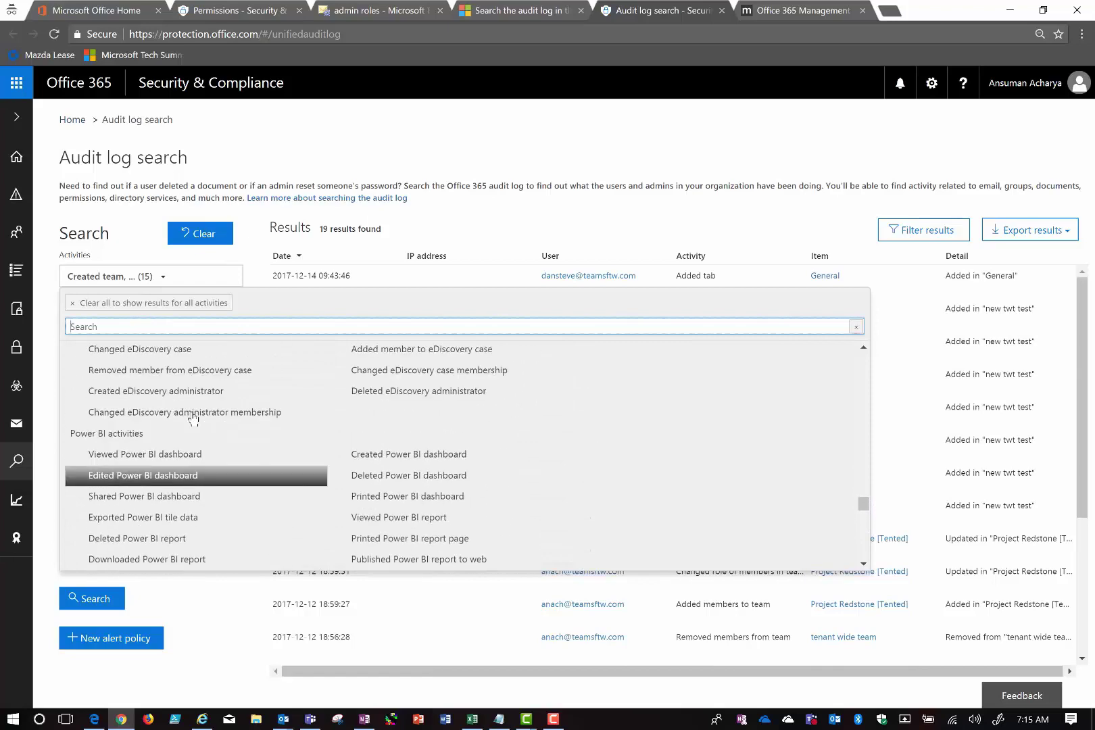
pyautogui.scroll(-4, 191, 414)
pyautogui.scroll(-6, 192, 414)
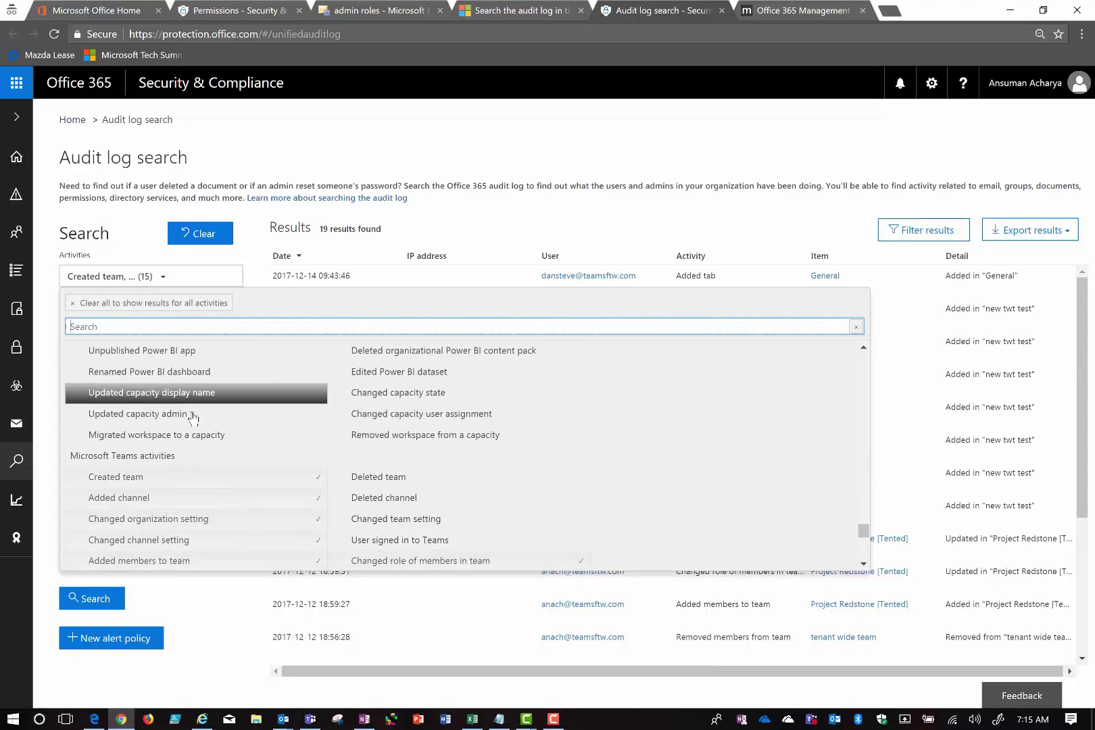
pyautogui.scroll(-2, 192, 416)
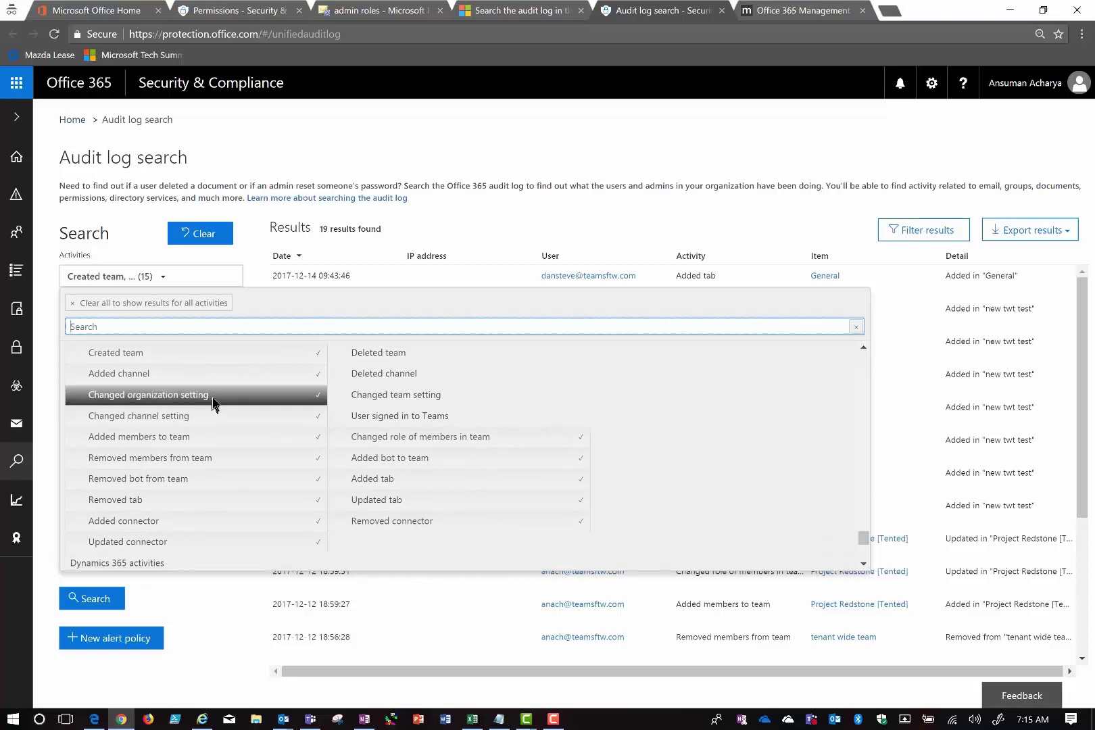
pyautogui.scroll(2, 217, 399)
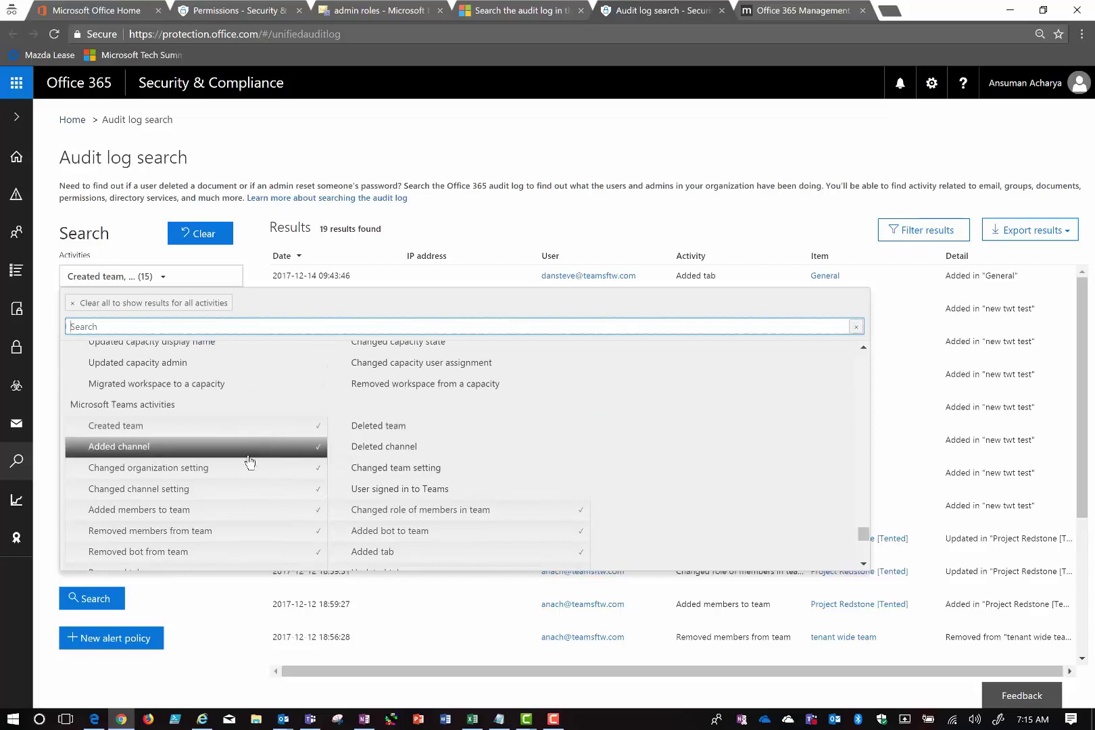
pyautogui.scroll(-4, 258, 456)
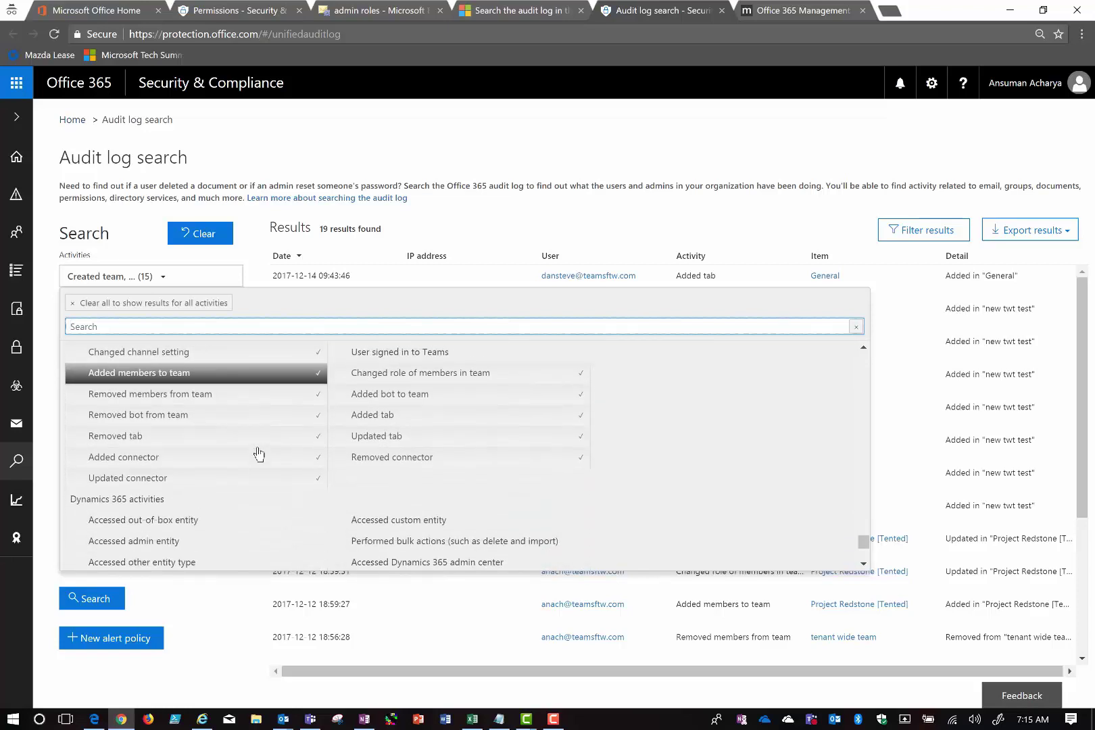
pyautogui.scroll(2, 258, 454)
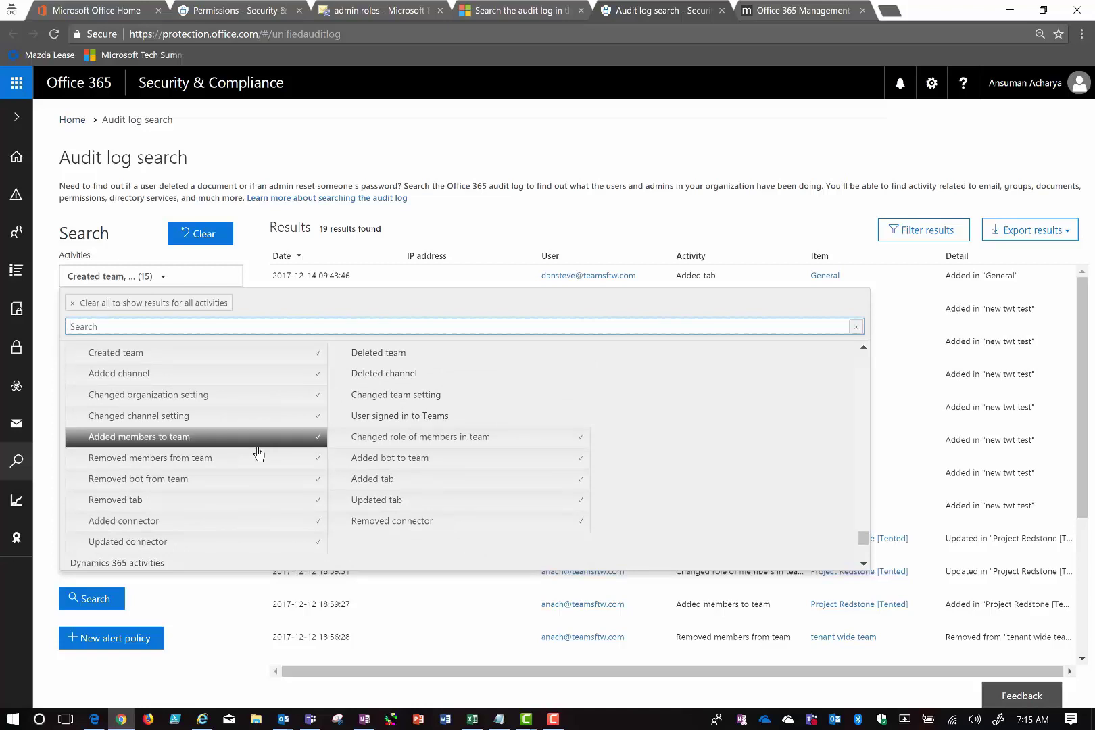
pyautogui.scroll(2, 260, 399)
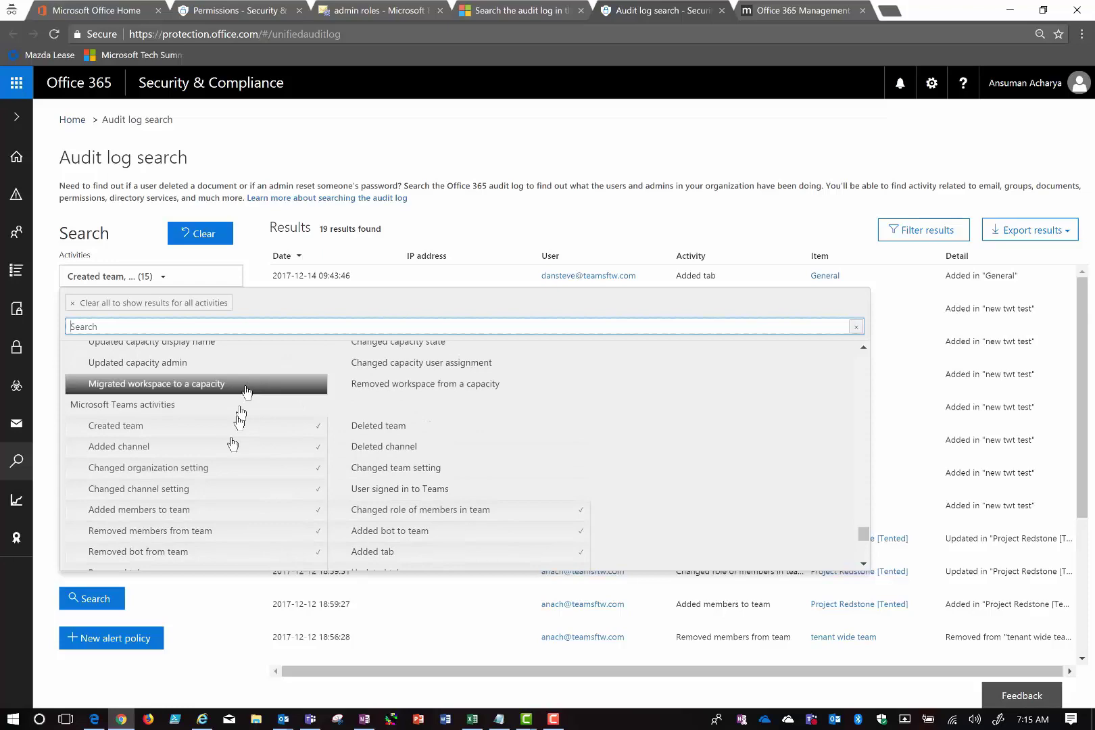
pyautogui.scroll(-2, 284, 433)
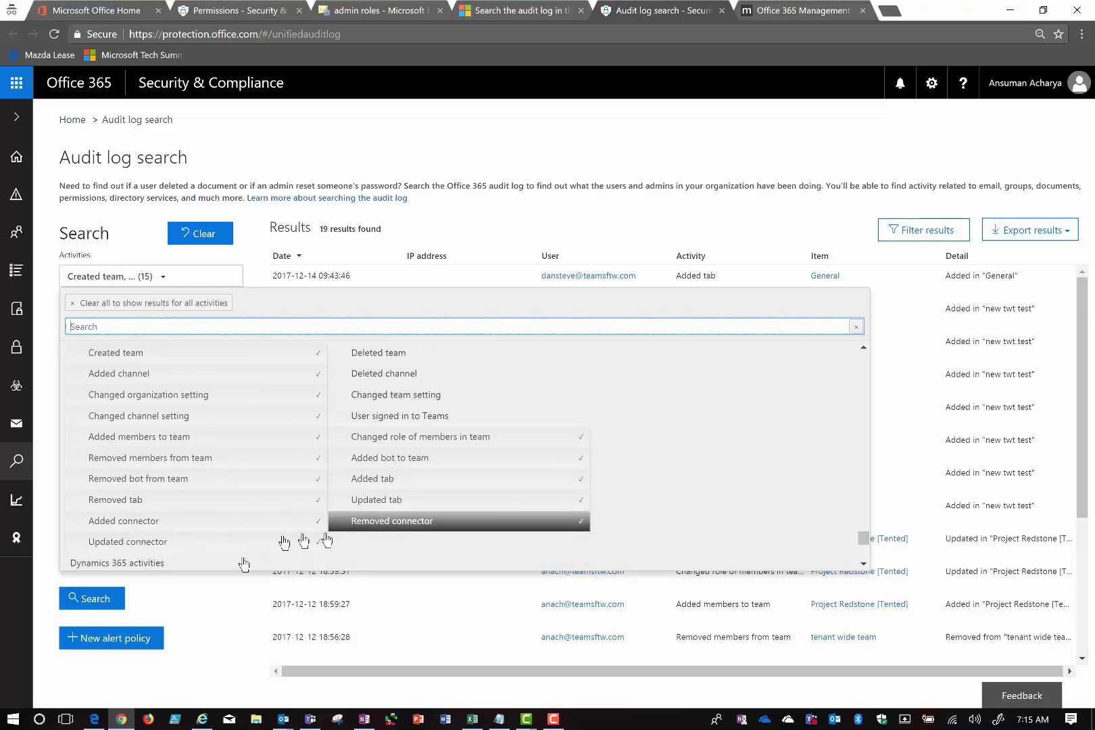
pyautogui.click(209, 600)
pyautogui.click(145, 327)
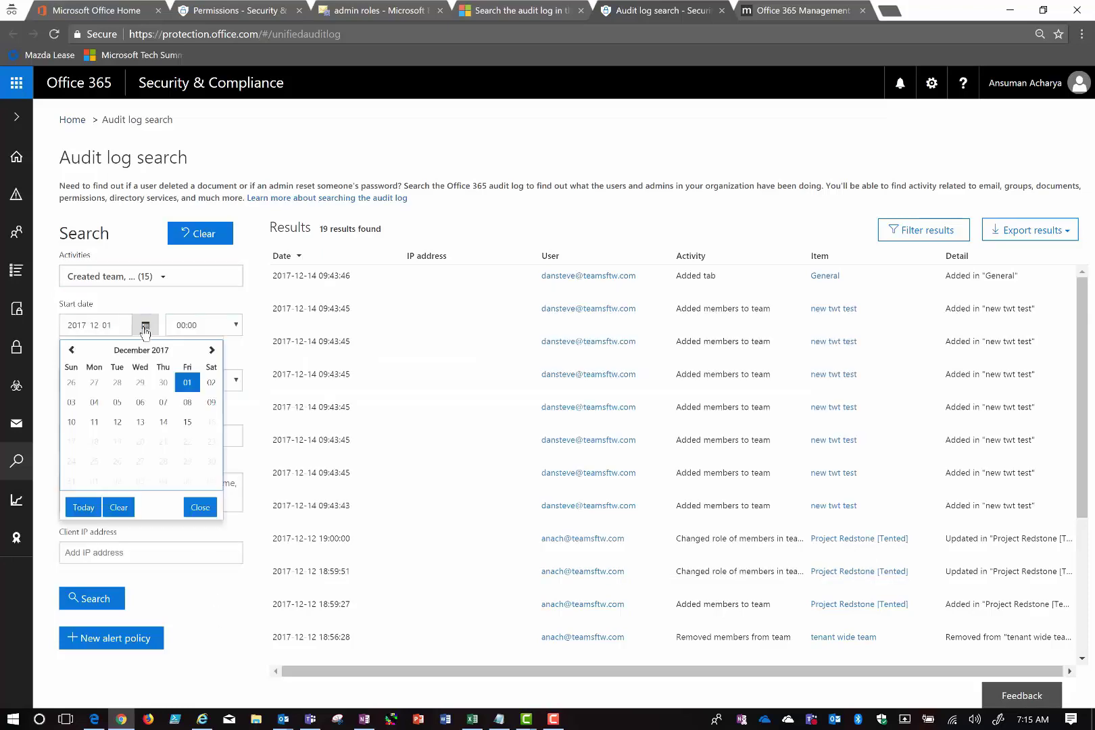
pyautogui.click(192, 582)
pyautogui.click(145, 380)
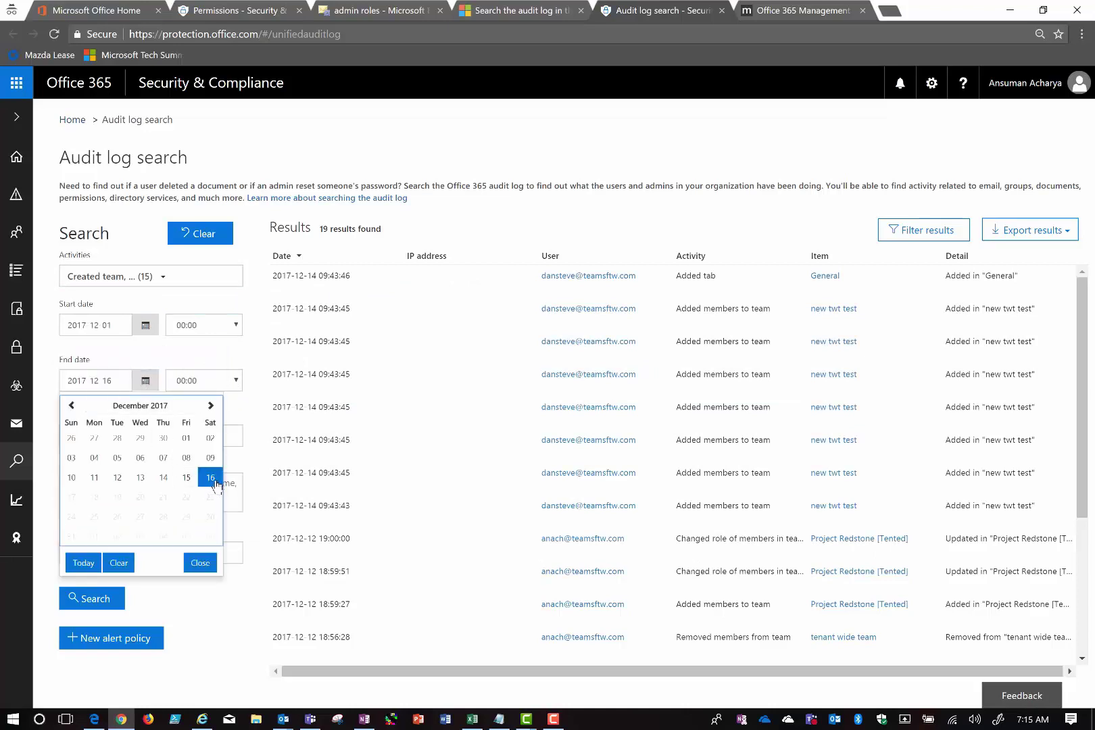
pyautogui.click(186, 589)
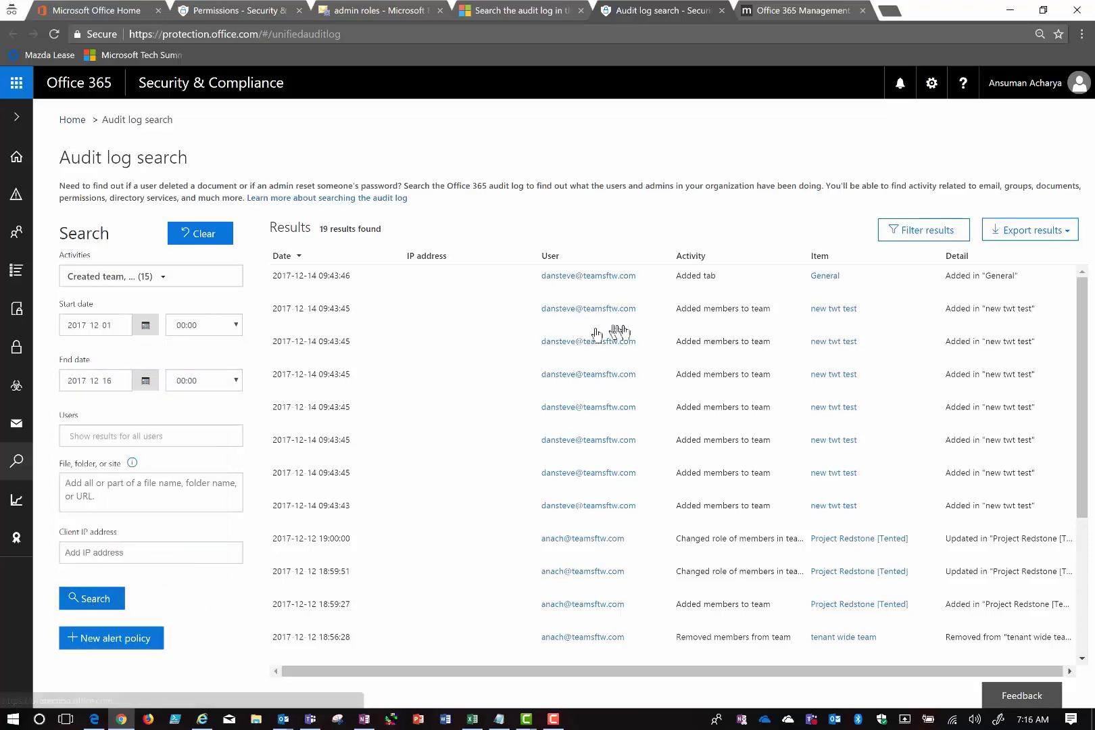
# - Scroll the 19 audit log results back to the top of the list
pyautogui.scroll(-1, 762, 346)
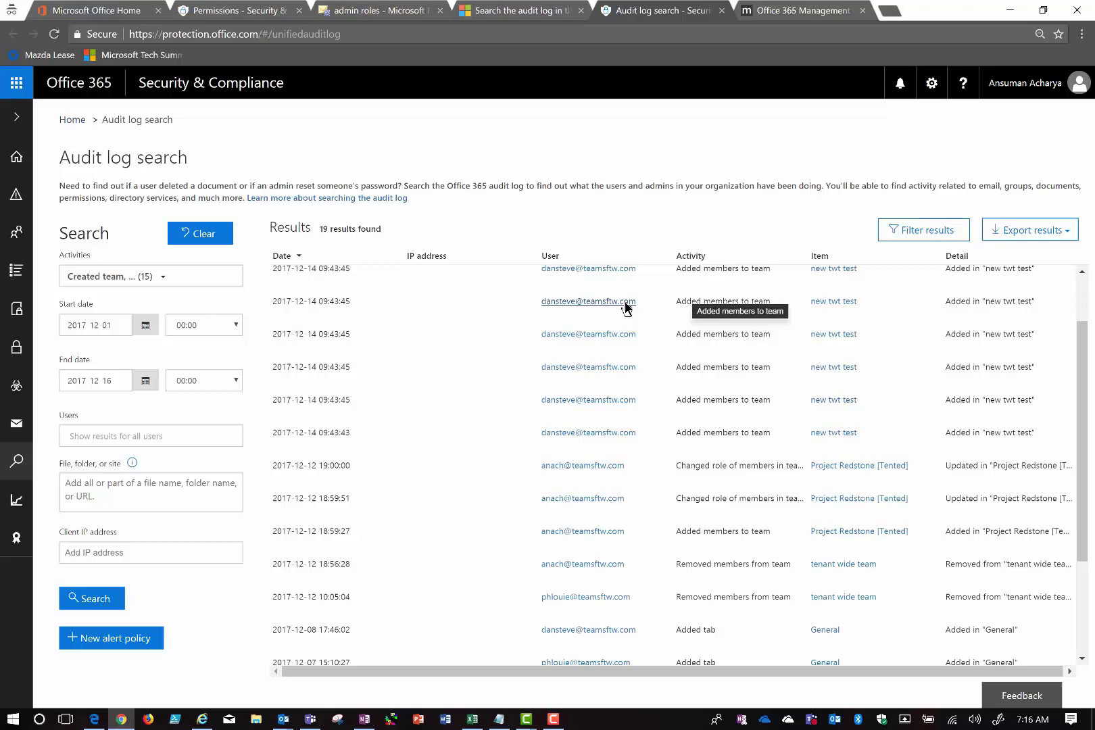
pyautogui.scroll(1, 821, 361)
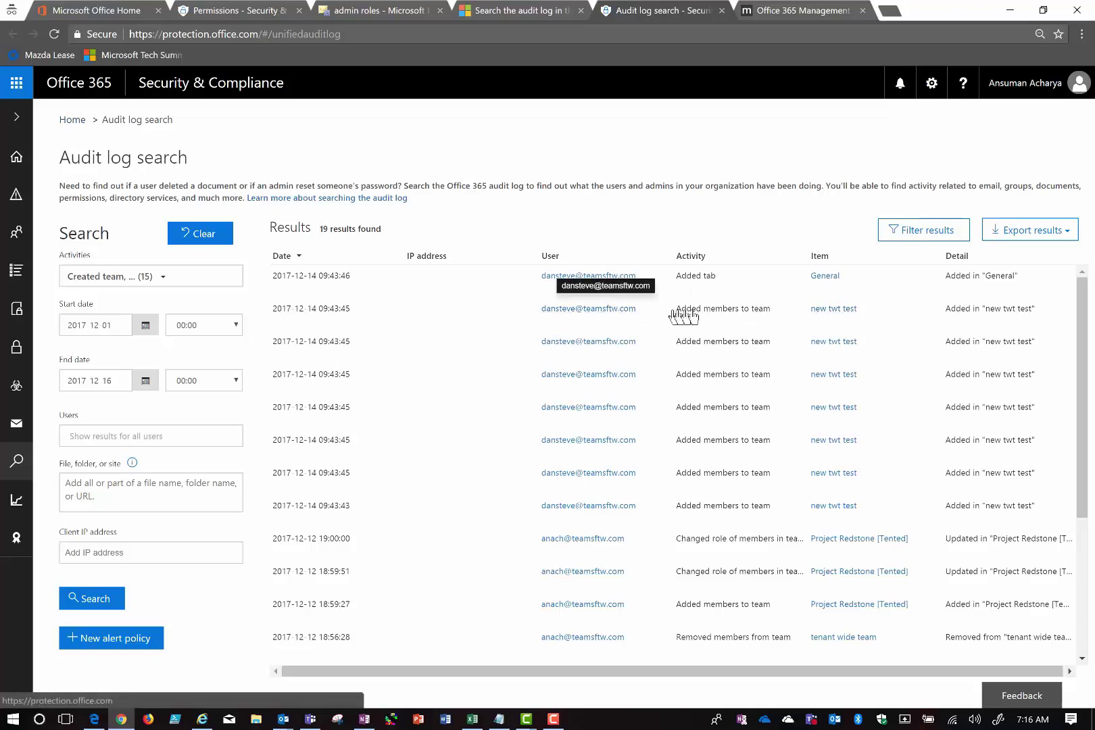
# - Open the second result's details, expand More information and scroll through the Members list
pyautogui.click(973, 312)
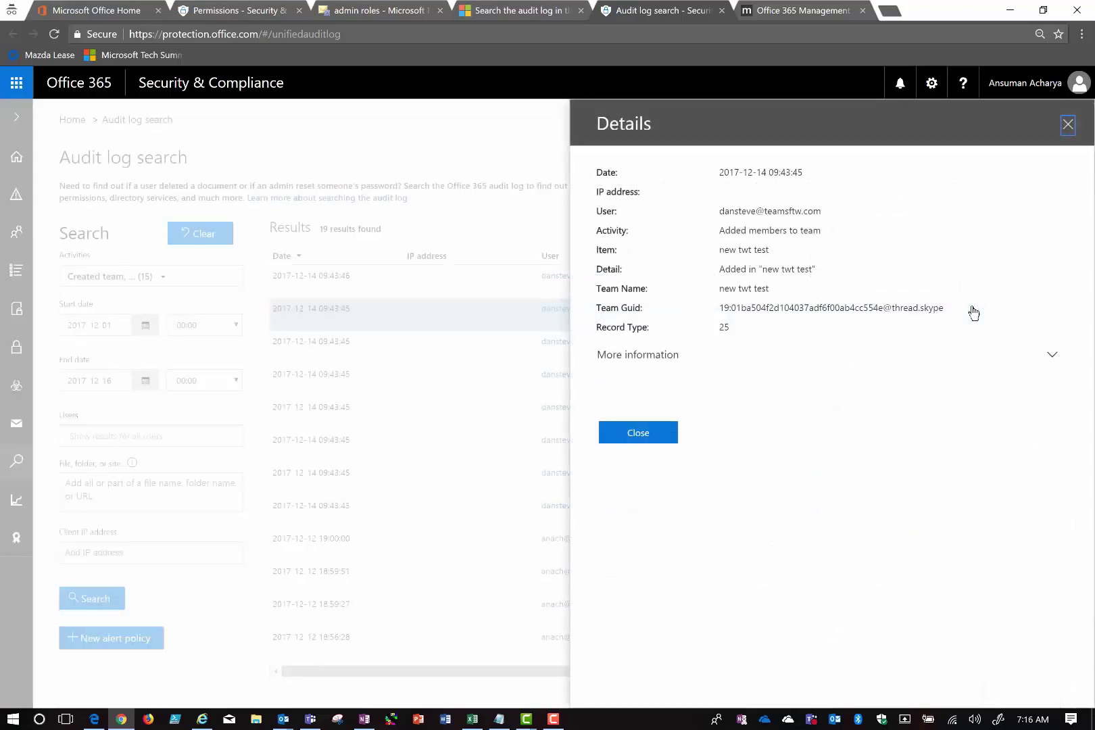
pyautogui.click(666, 358)
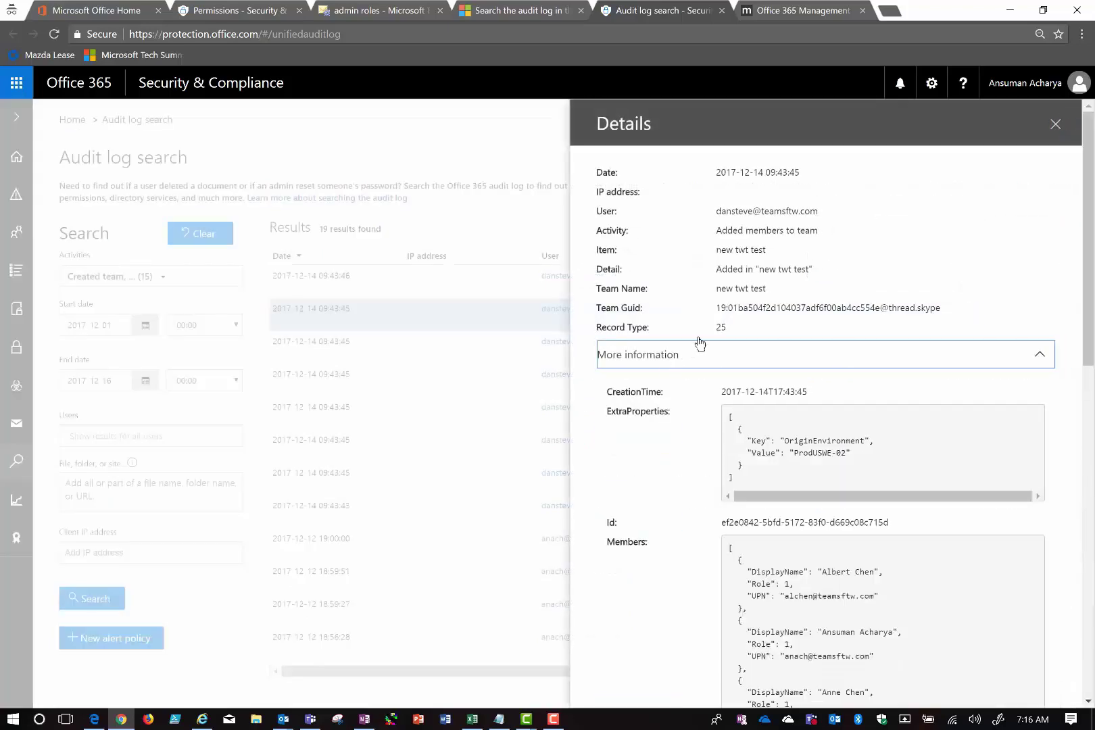
pyautogui.scroll(-1, 696, 335)
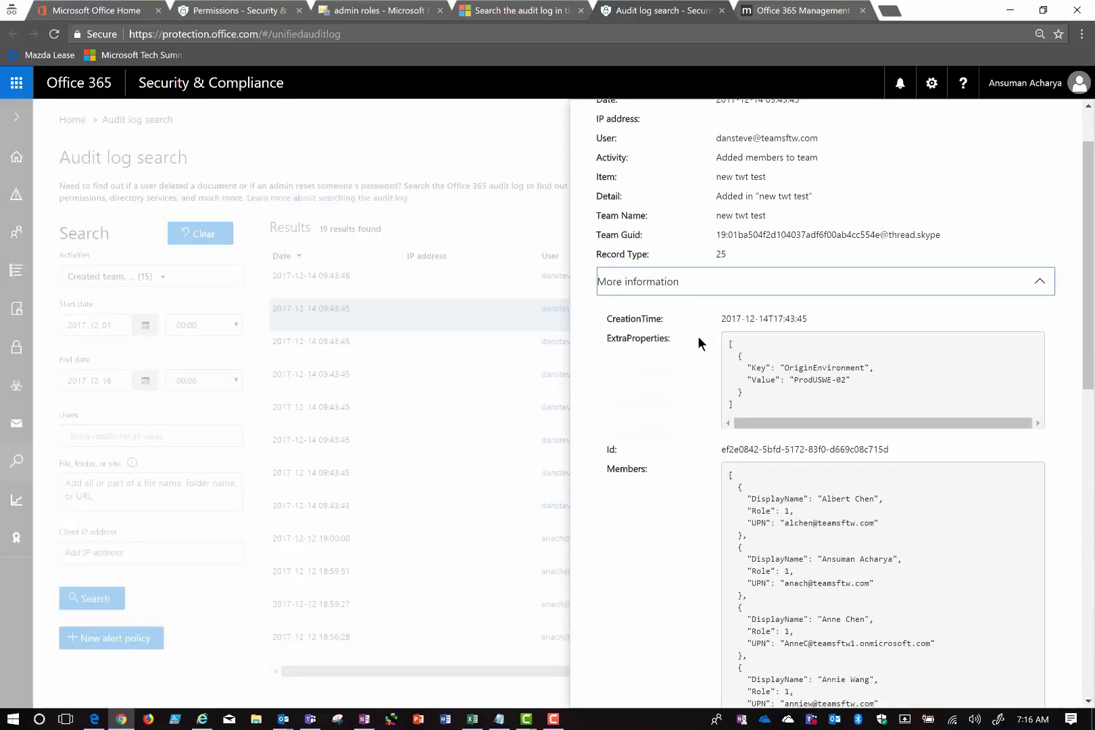
pyautogui.scroll(-3, 697, 336)
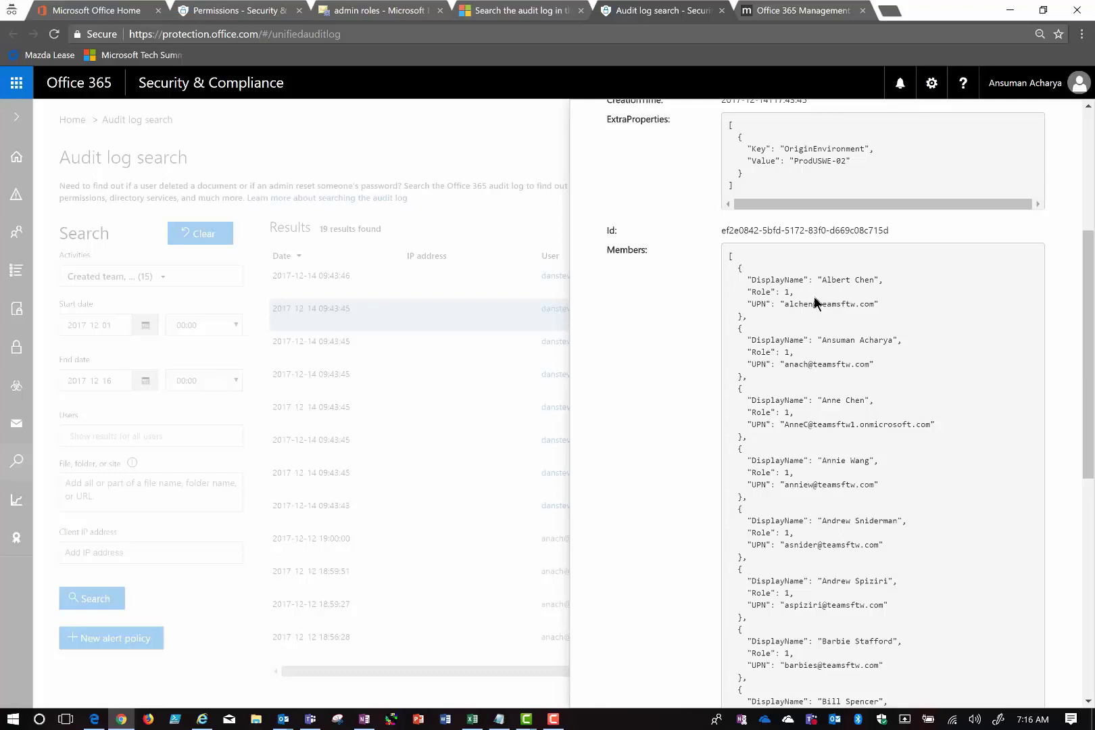
pyautogui.scroll(-1, 814, 298)
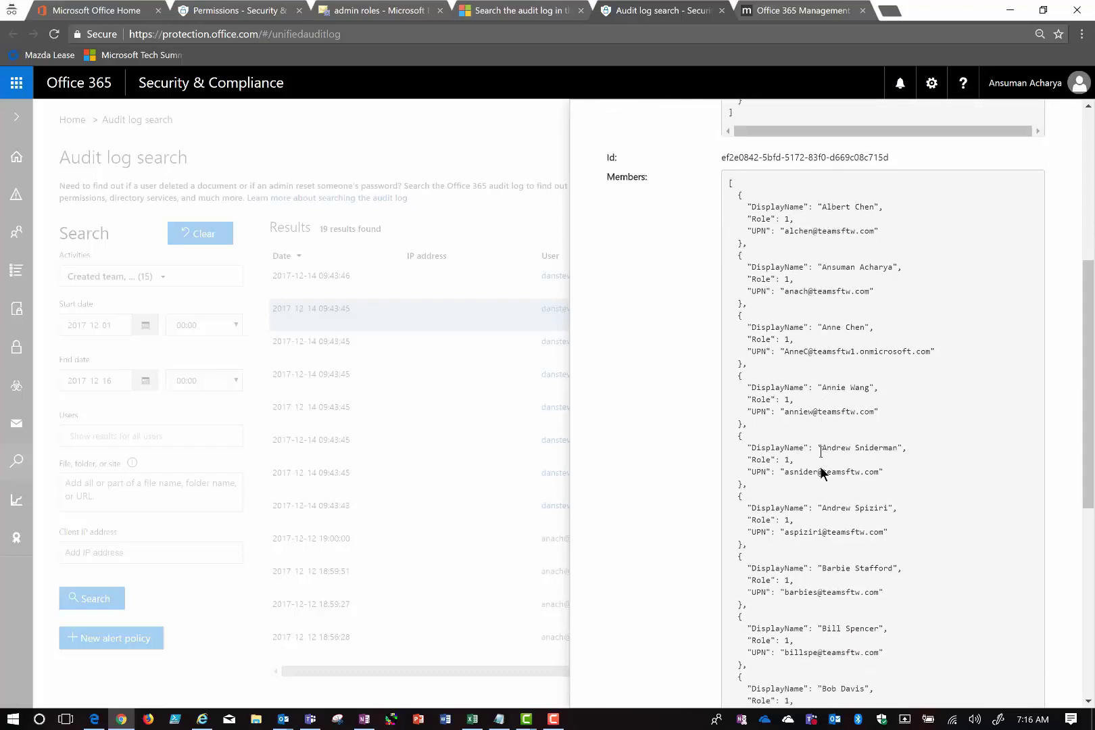
pyautogui.scroll(-2, 814, 544)
pyautogui.scroll(-1, 815, 544)
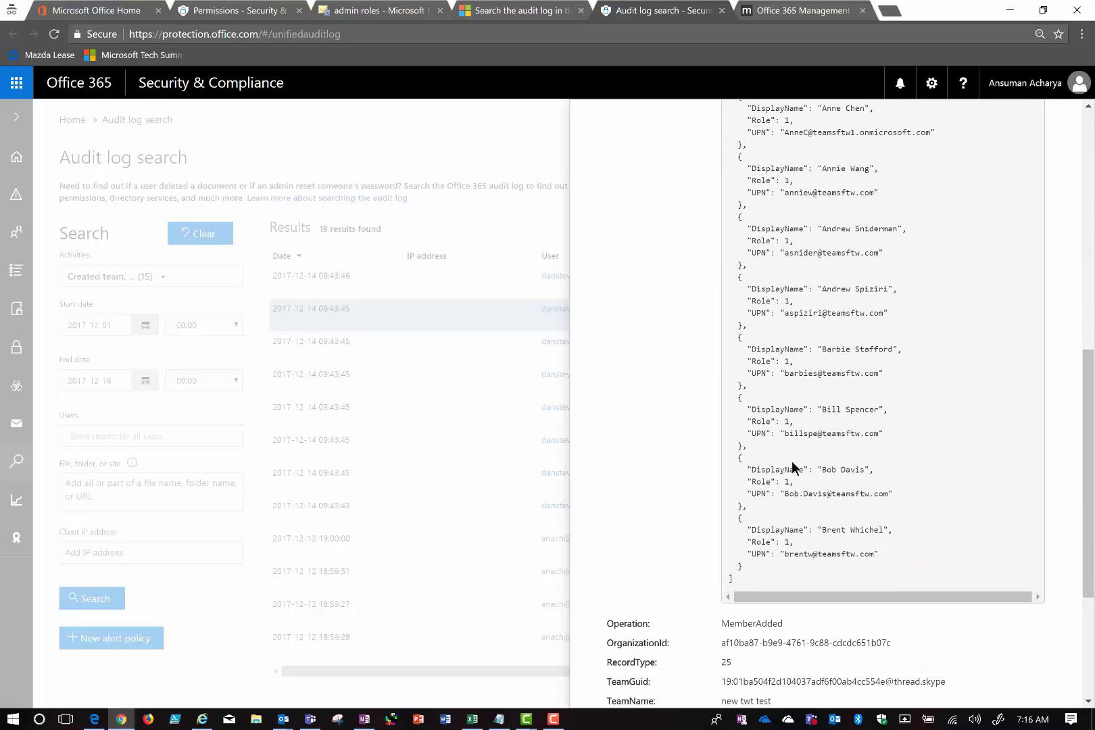
pyautogui.scroll(3, 796, 343)
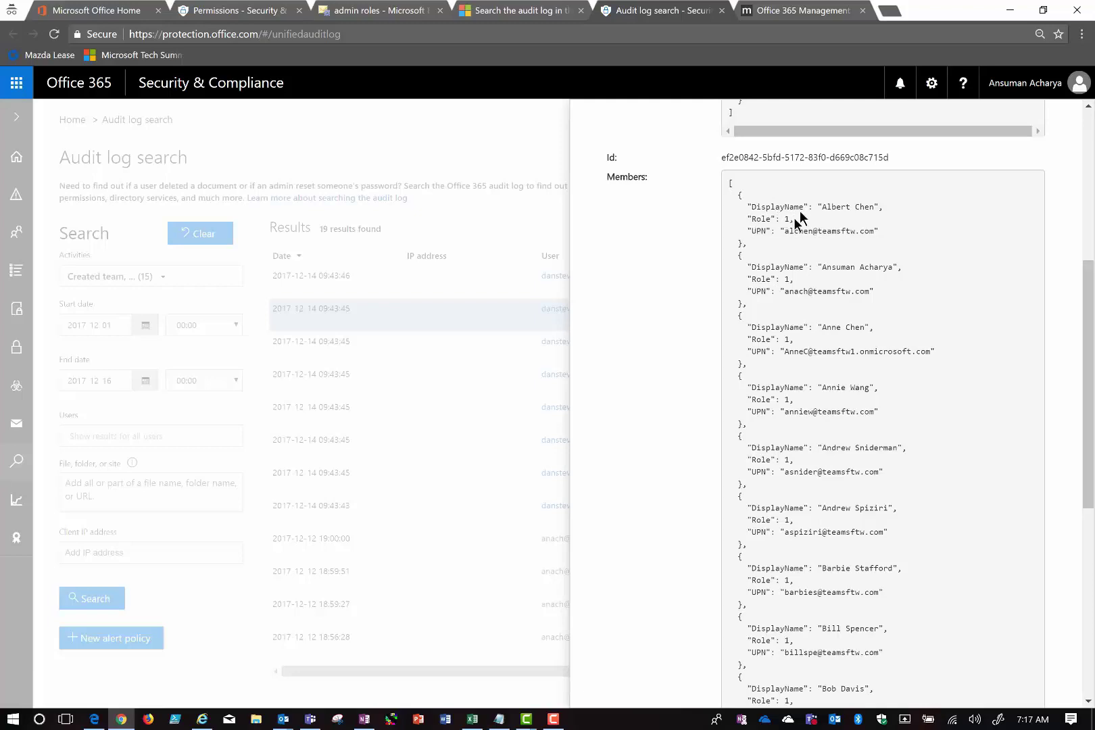
pyautogui.scroll(-6, 808, 315)
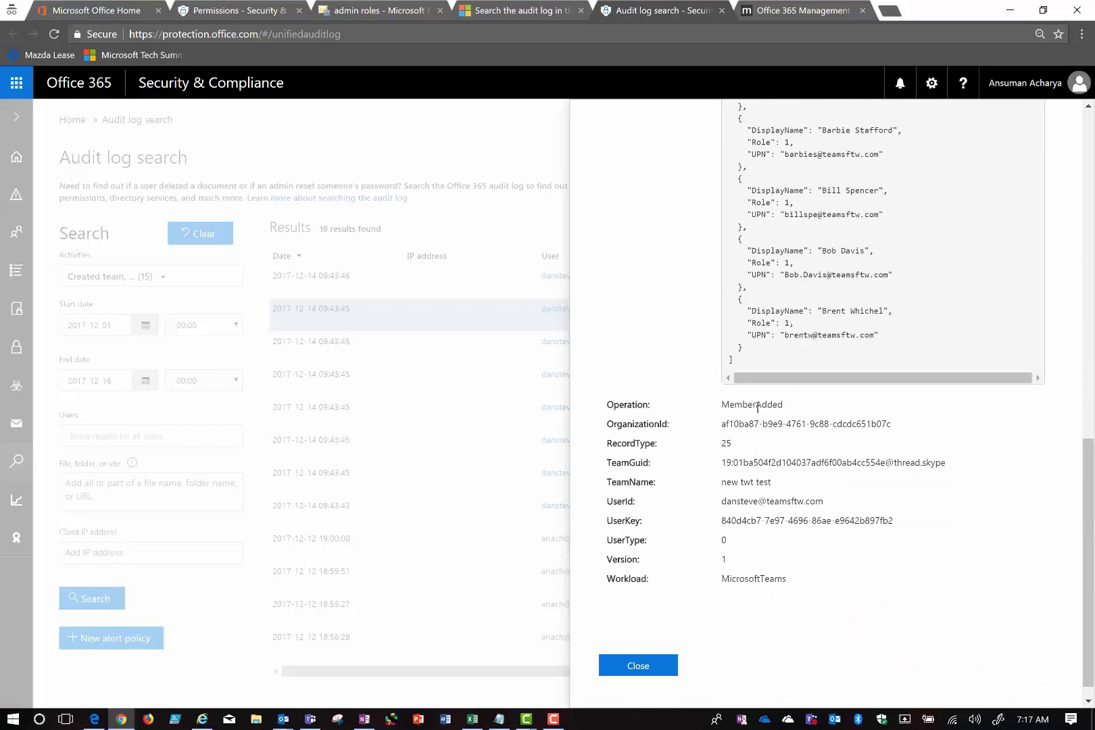
# - Highlight the Operation value MemberAdded and the Workload value MicrosoftTeams
pyautogui.moveTo(718, 406); pyautogui.dragTo(784, 408)
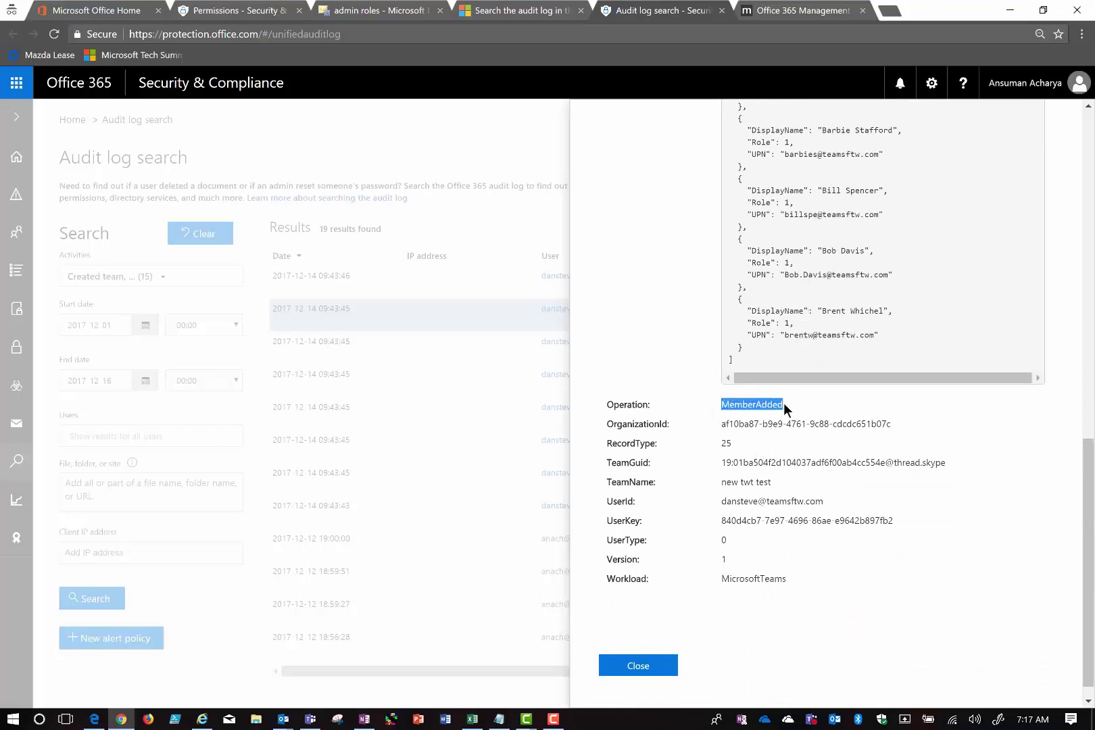
pyautogui.moveTo(721, 579); pyautogui.dragTo(791, 584)
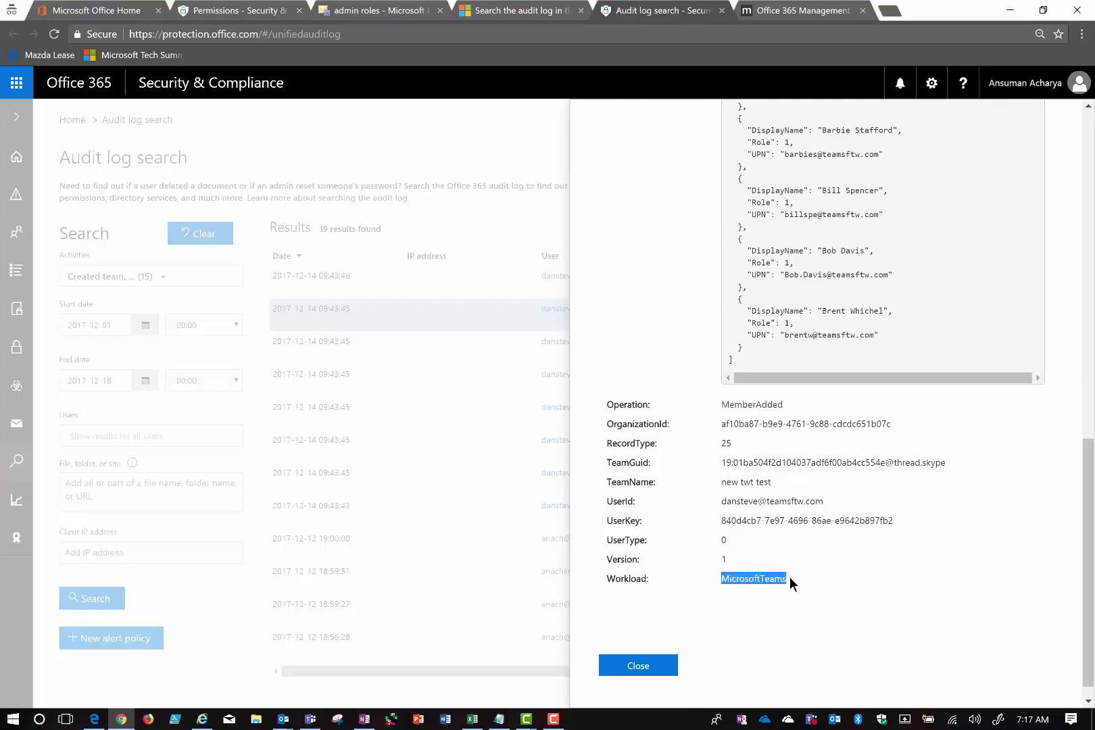
pyautogui.scroll(12, 773, 522)
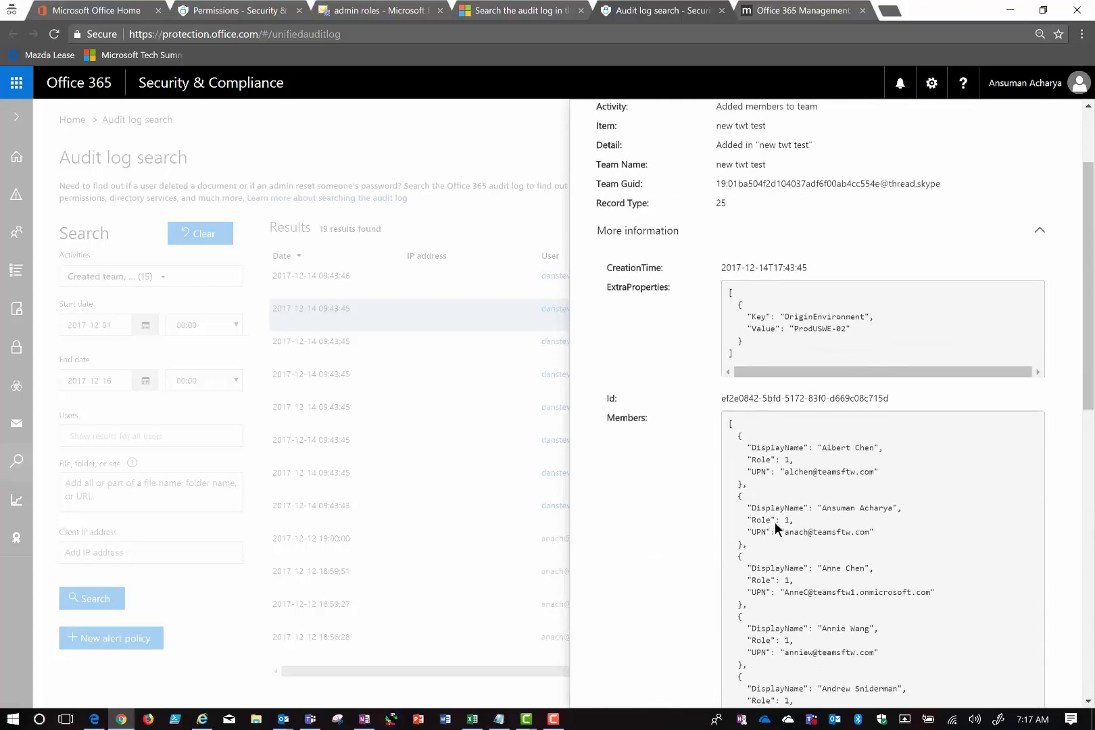
pyautogui.scroll(-12, 773, 524)
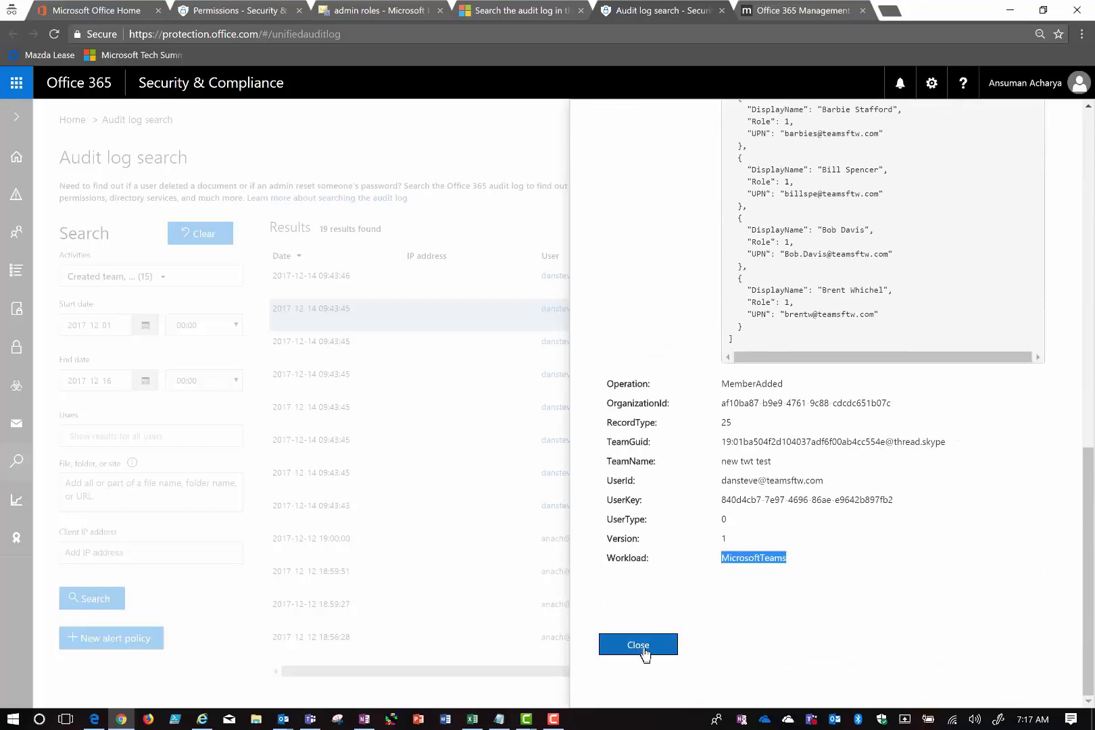
# - Close the event details and browse the activity categories in the Activities dropdown
pyautogui.click(640, 642)
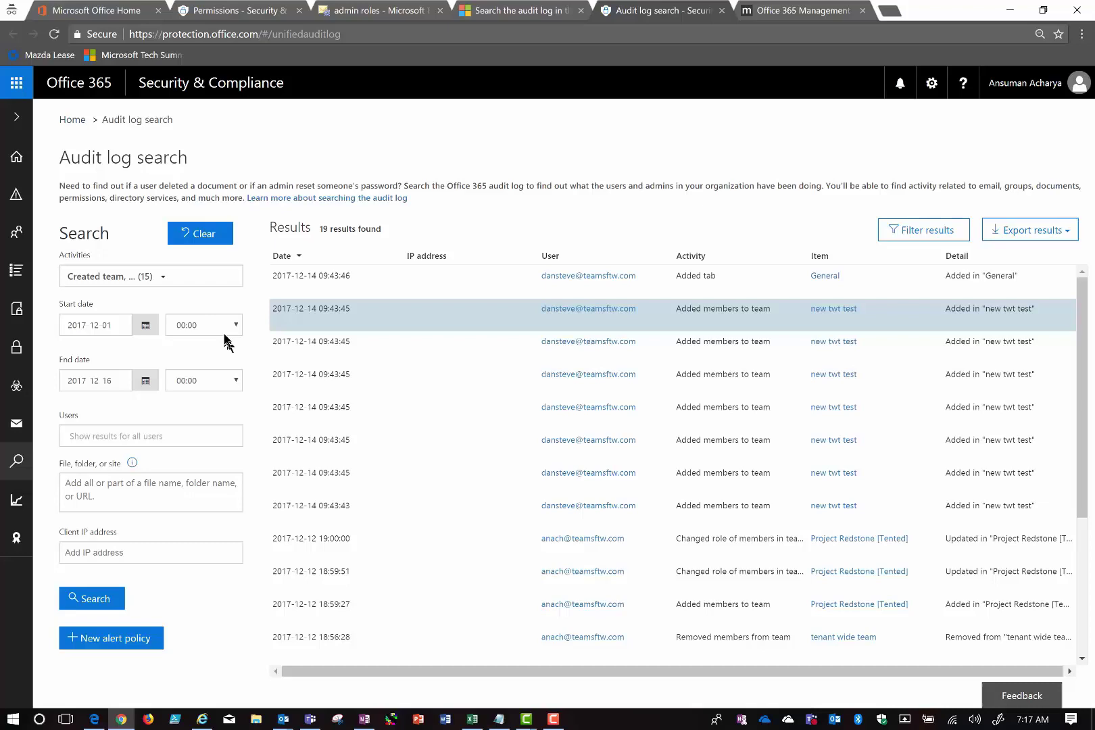
pyautogui.click(177, 279)
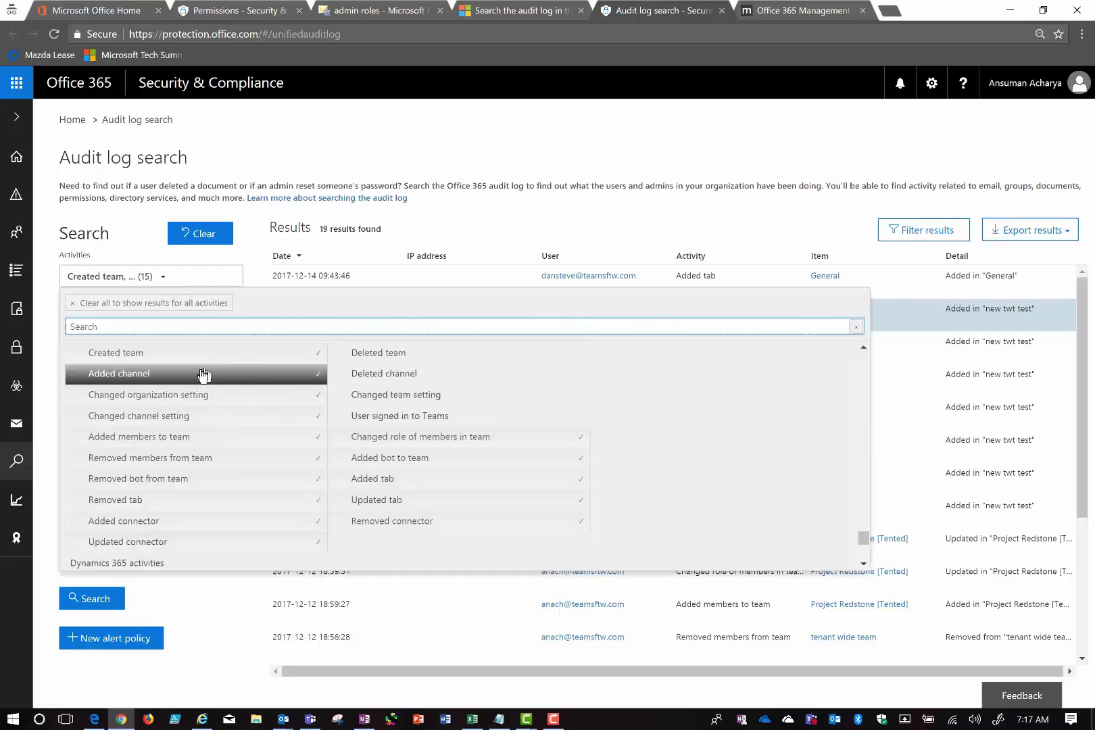
pyautogui.scroll(4, 203, 463)
pyautogui.scroll(6, 202, 466)
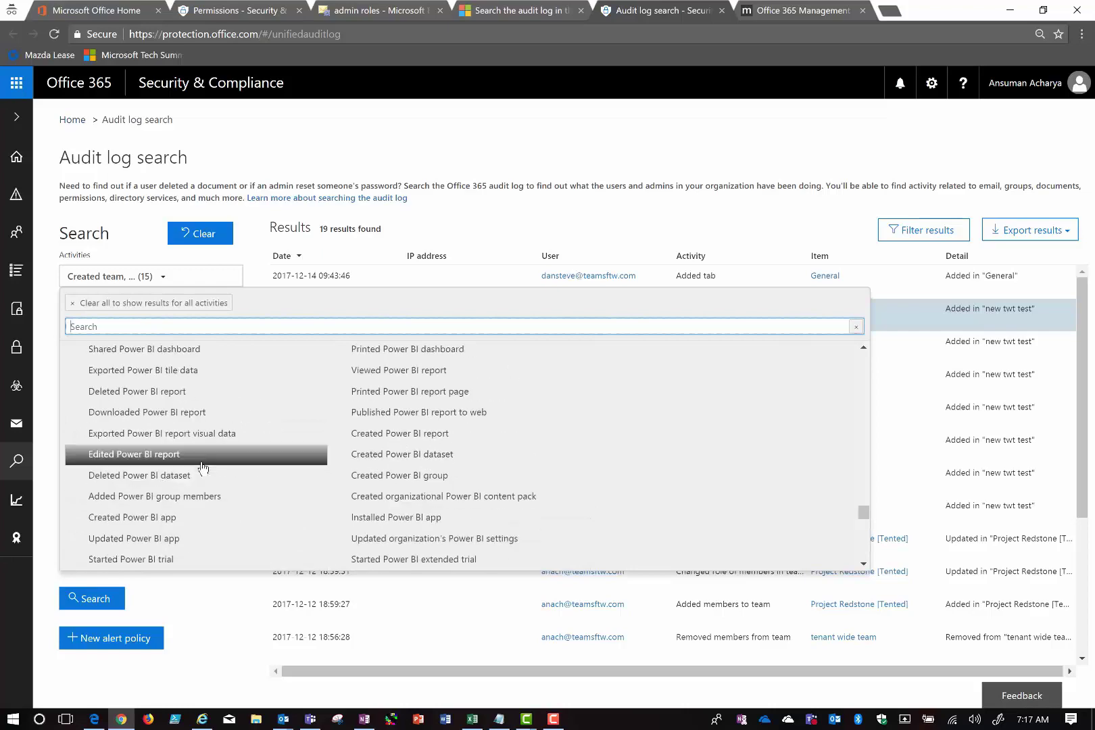
pyautogui.scroll(5, 203, 466)
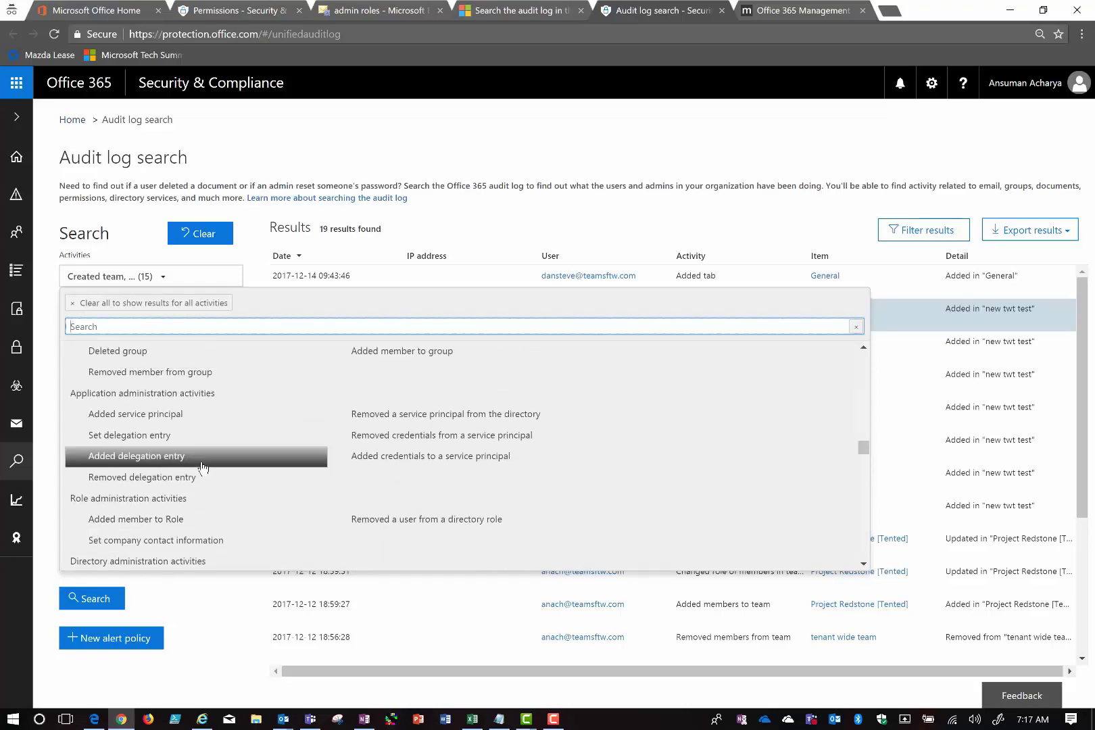
pyautogui.scroll(3, 201, 464)
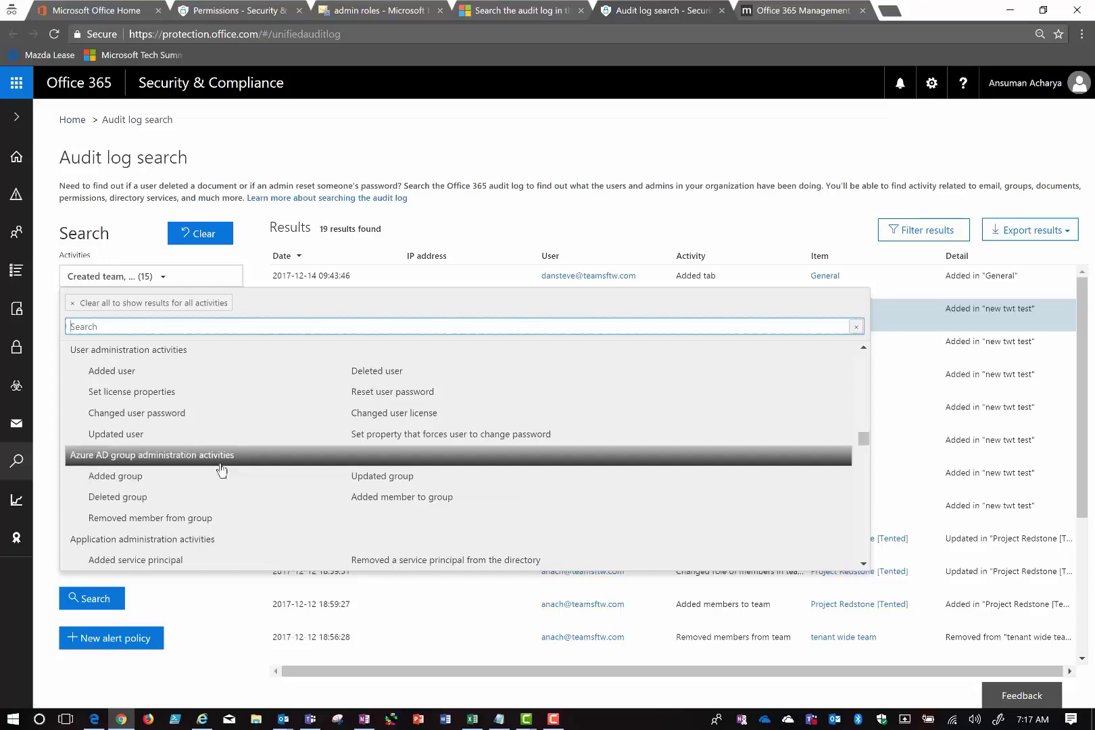
pyautogui.scroll(2, 302, 483)
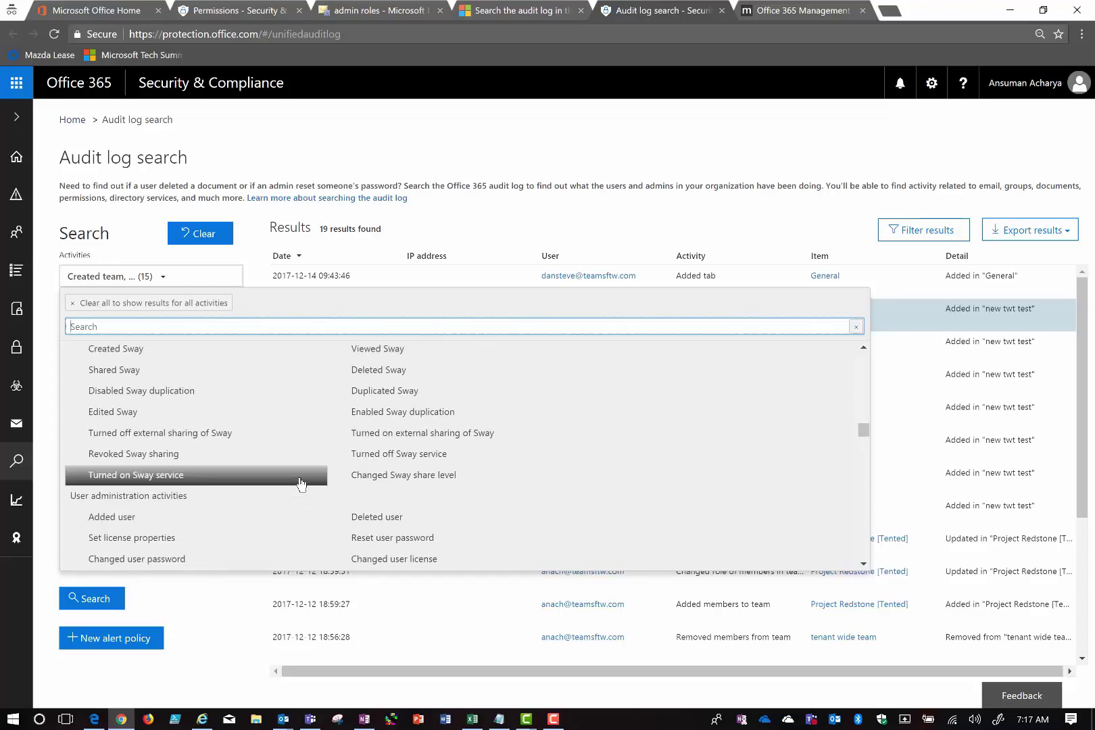
pyautogui.scroll(3, 301, 483)
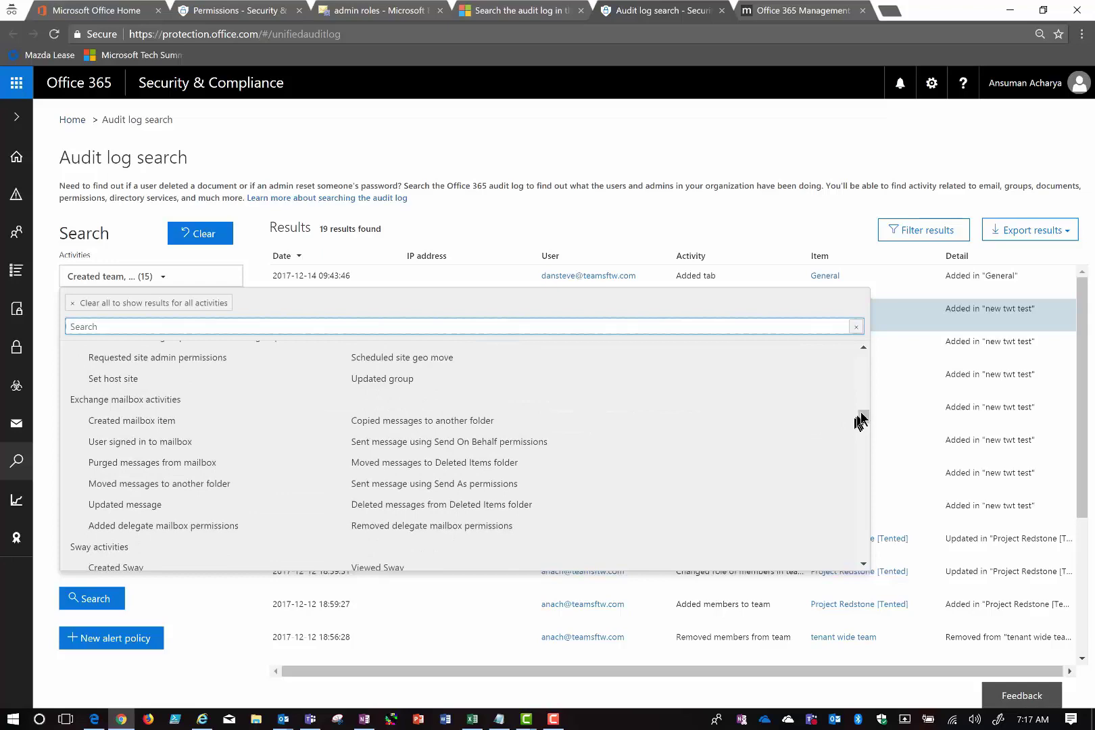
pyautogui.moveTo(861, 419); pyautogui.dragTo(863, 378)
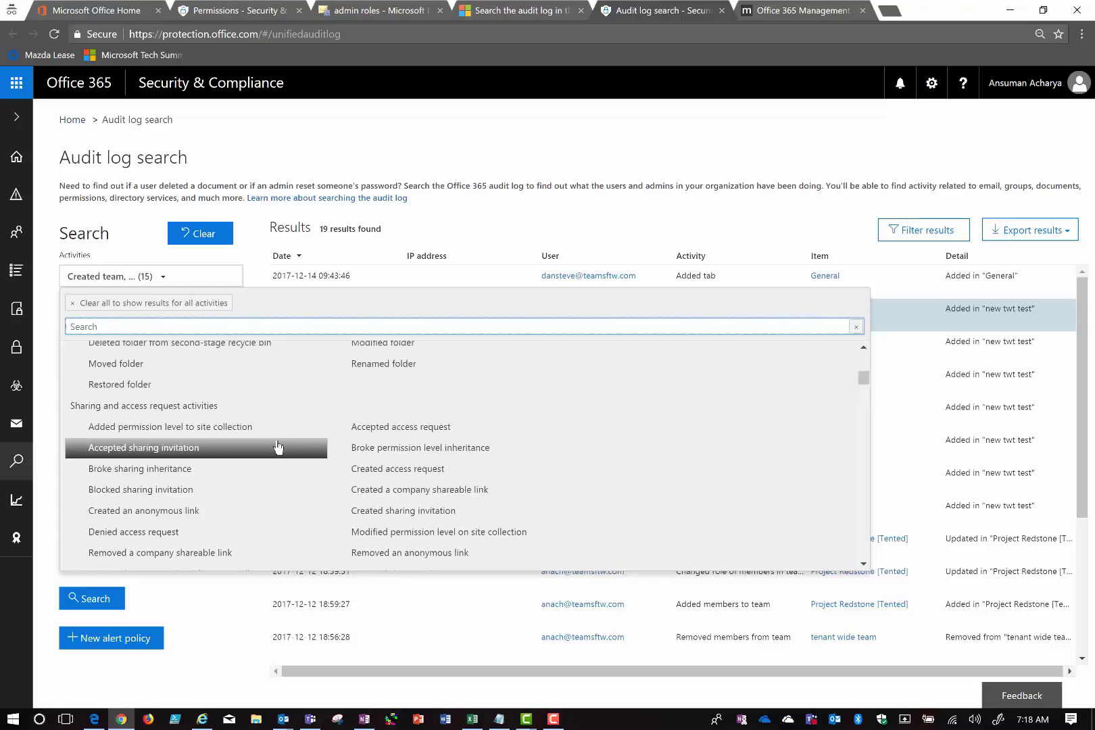
pyautogui.scroll(2, 295, 431)
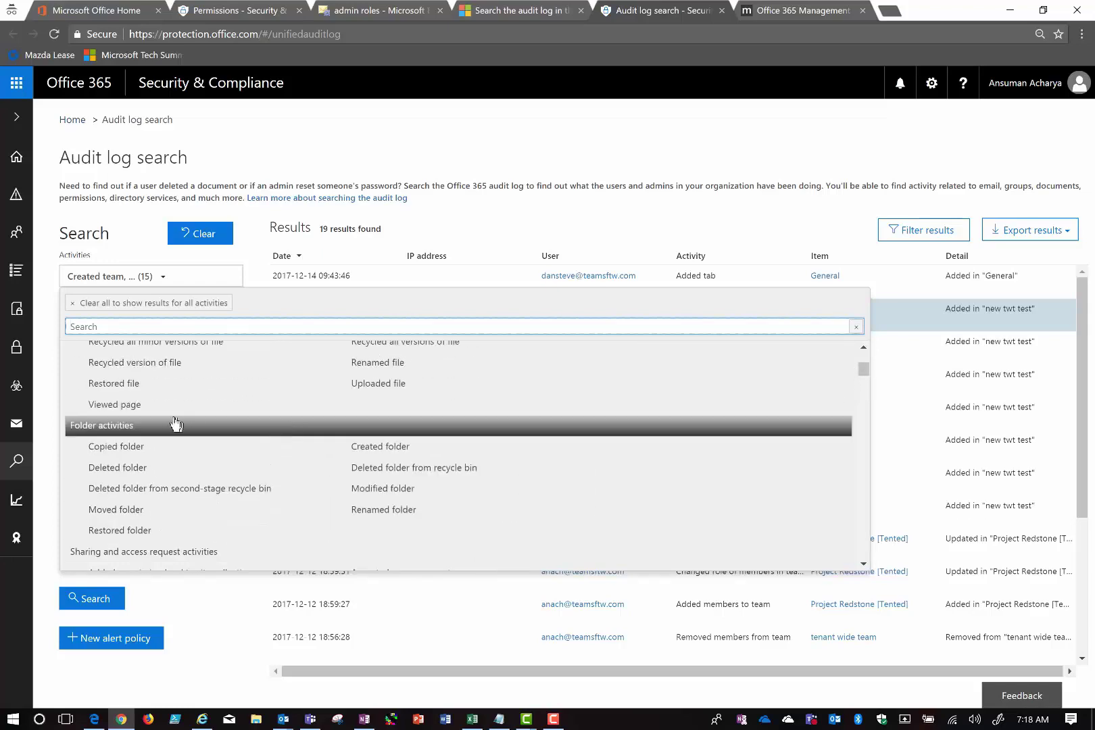
pyautogui.scroll(2, 137, 467)
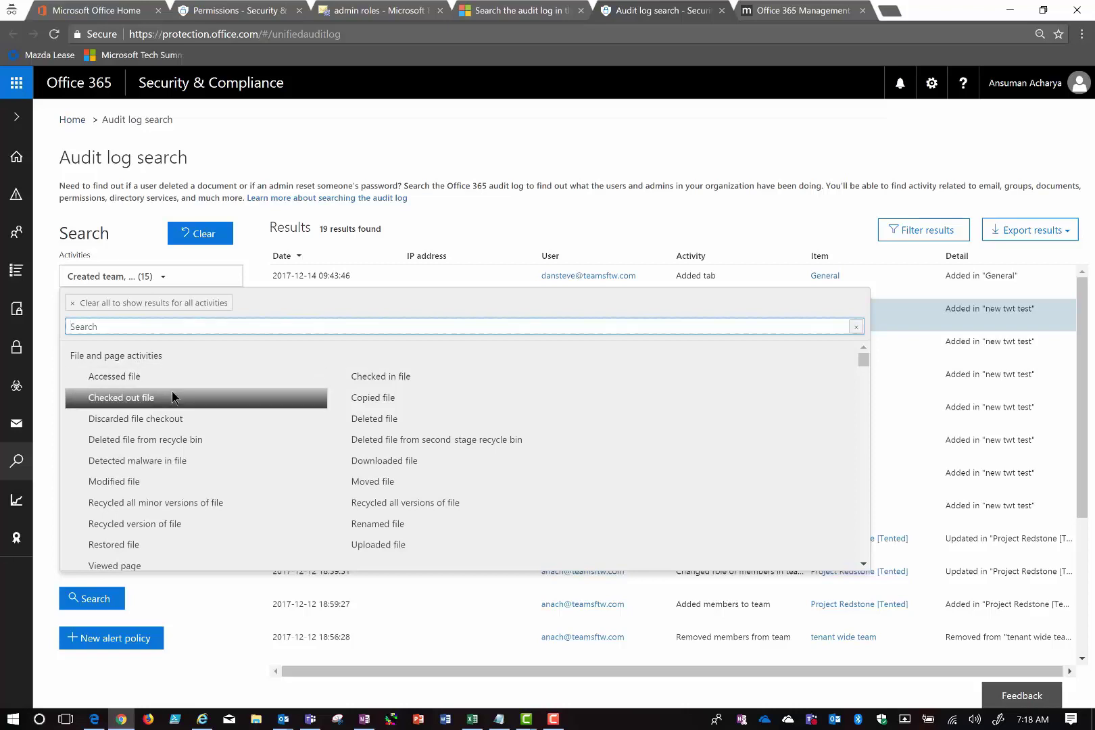
pyautogui.scroll(-1, 172, 391)
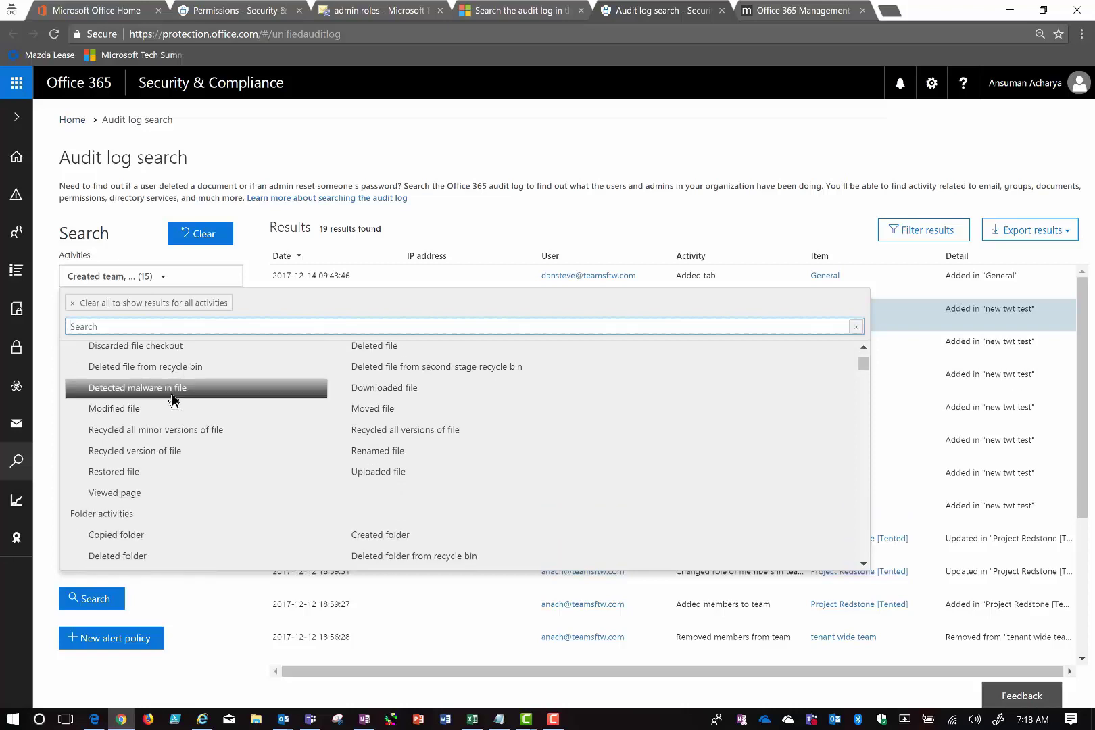
# - Close the activities list, add filter boxes under every results column, and check the Export results options
pyautogui.click(595, 230)
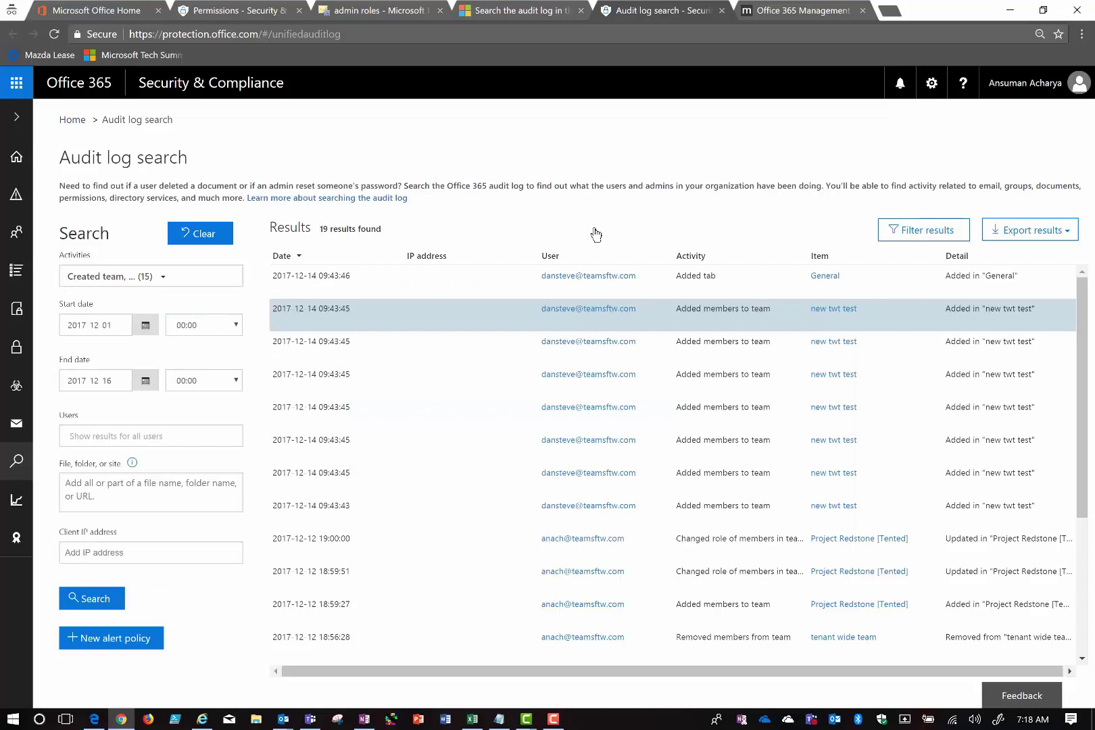
pyautogui.click(931, 229)
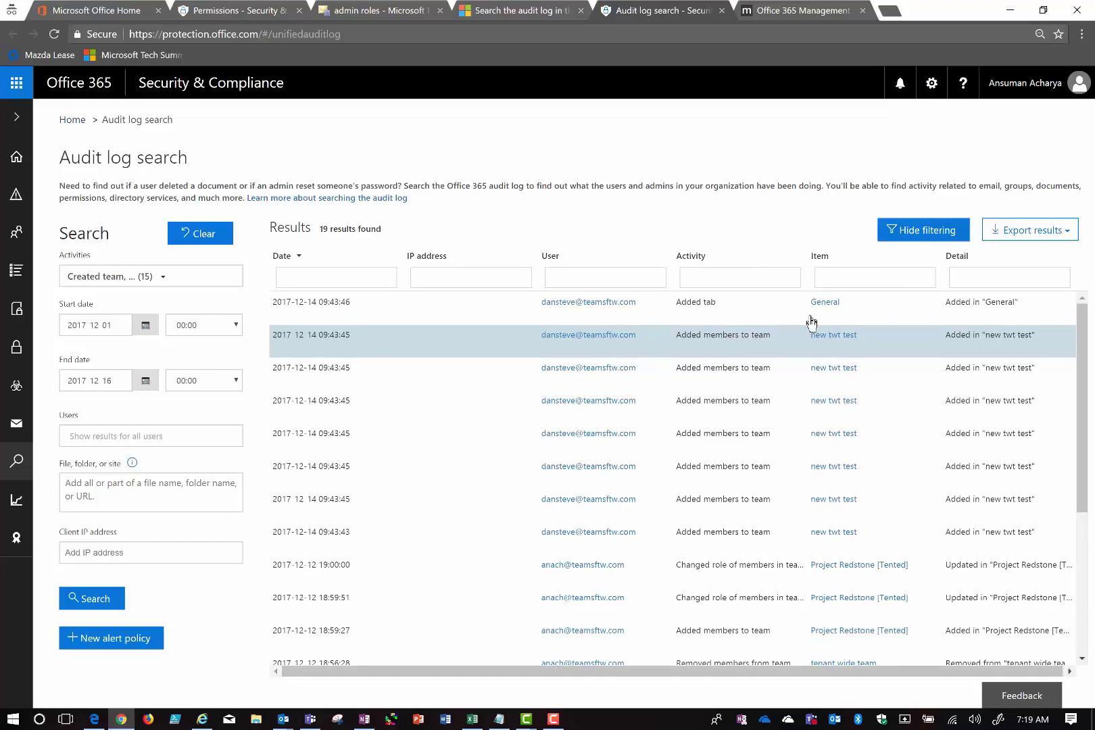
pyautogui.scroll(-1, 783, 459)
pyautogui.scroll(1, 782, 472)
pyautogui.click(1003, 235)
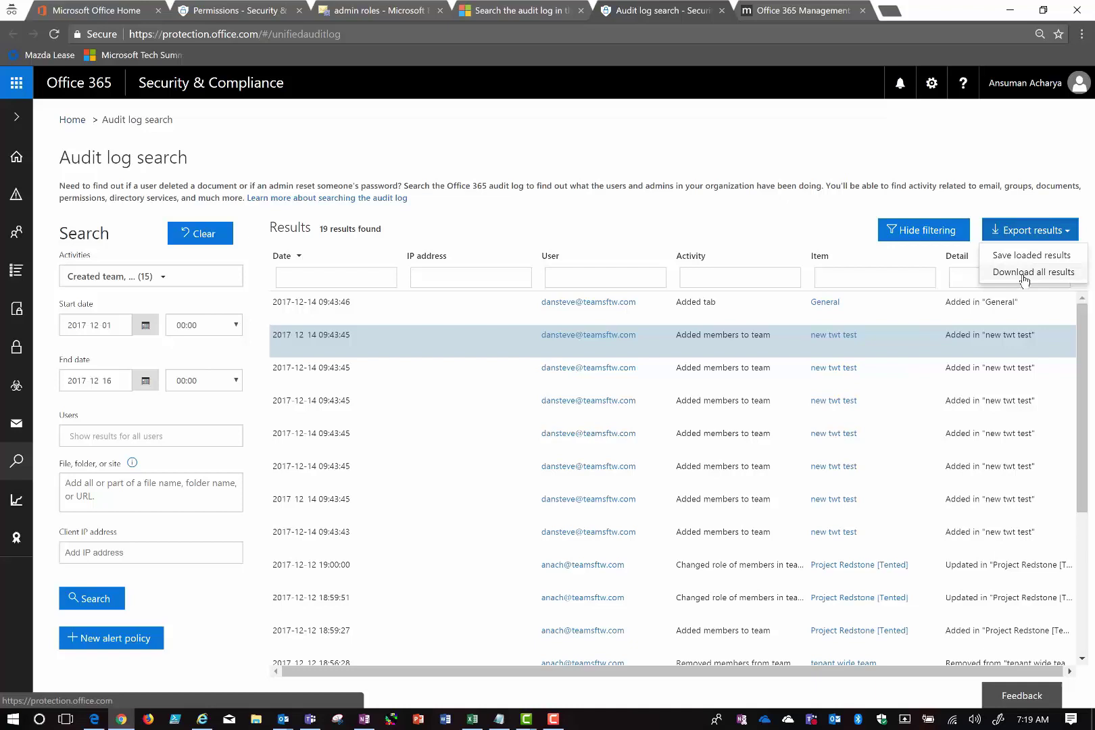
pyautogui.click(1034, 229)
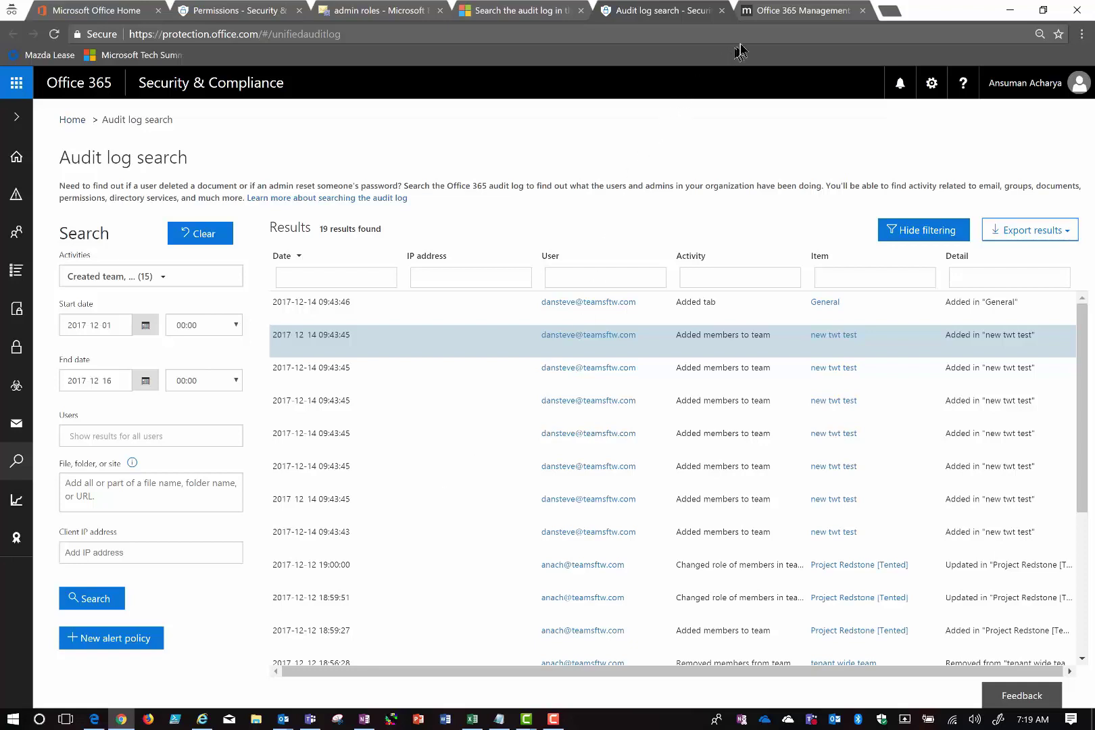
# - Switch to the MSDN Management Activity API article and scroll to its supported content types
pyautogui.click(823, 12)
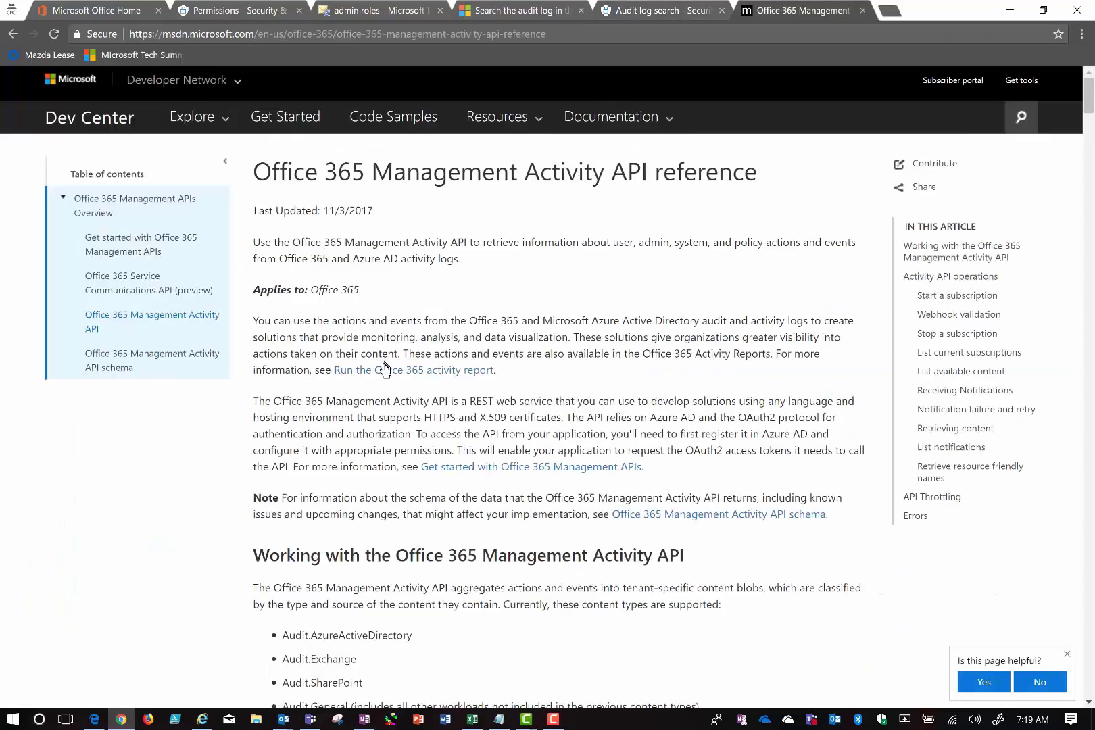
pyautogui.scroll(-2, 384, 368)
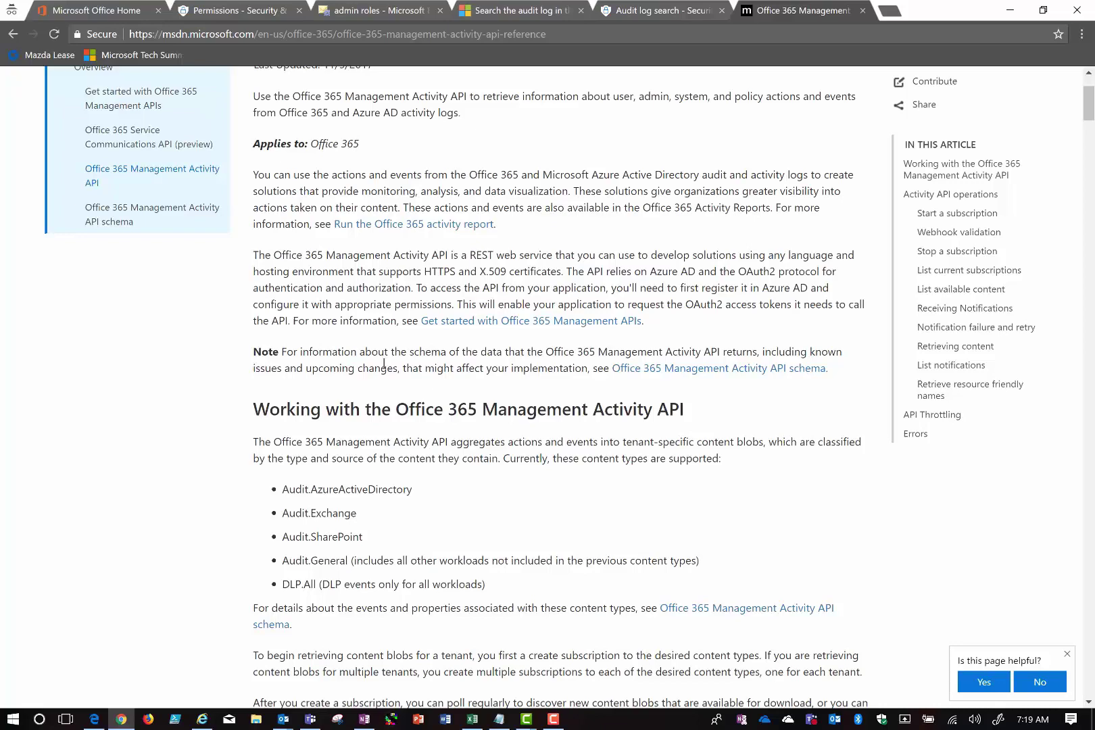
# - Return to the Audit log search tab showing the 19 filtered results
pyautogui.click(616, 16)
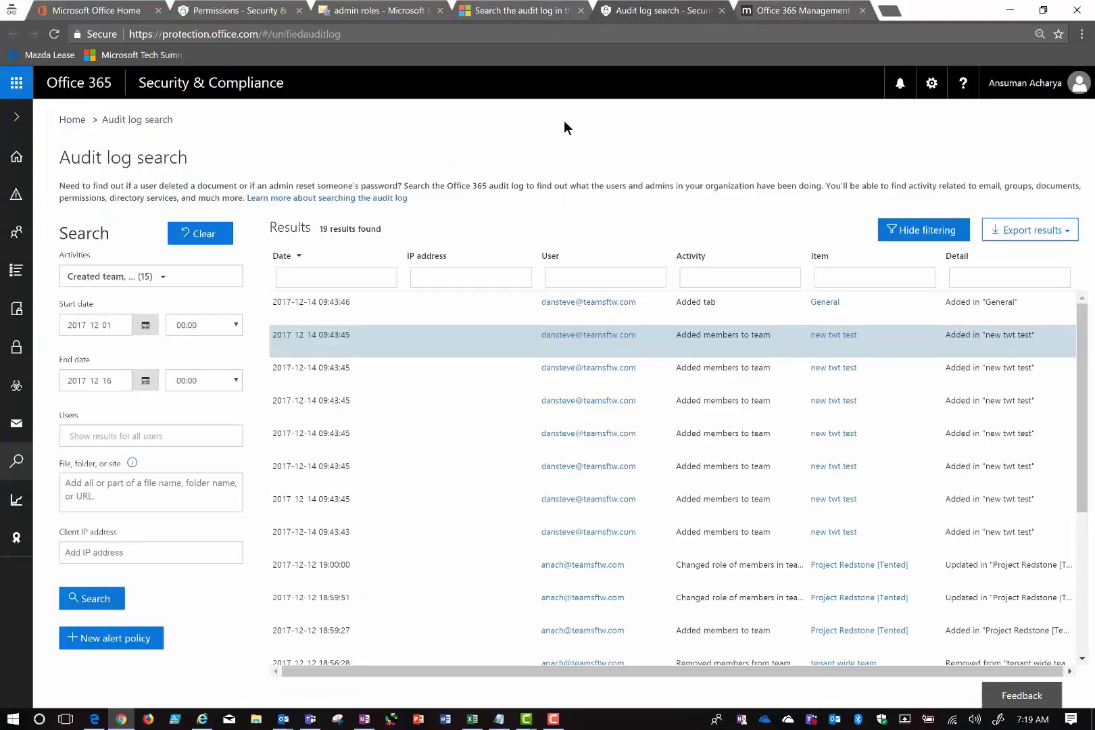